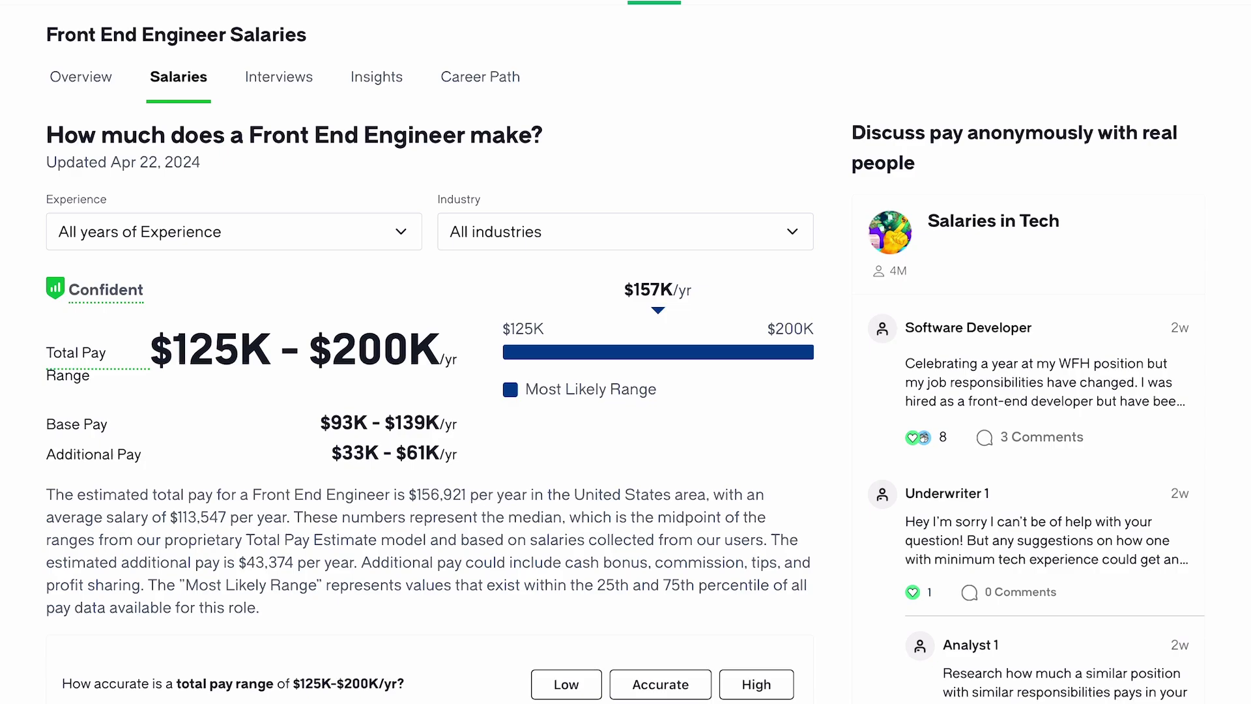
Scroll down the Glassdoor Front End Engineer salaries page, then the ChatGPT pricing to the plan prices
scroll(626, 352, down, 10)
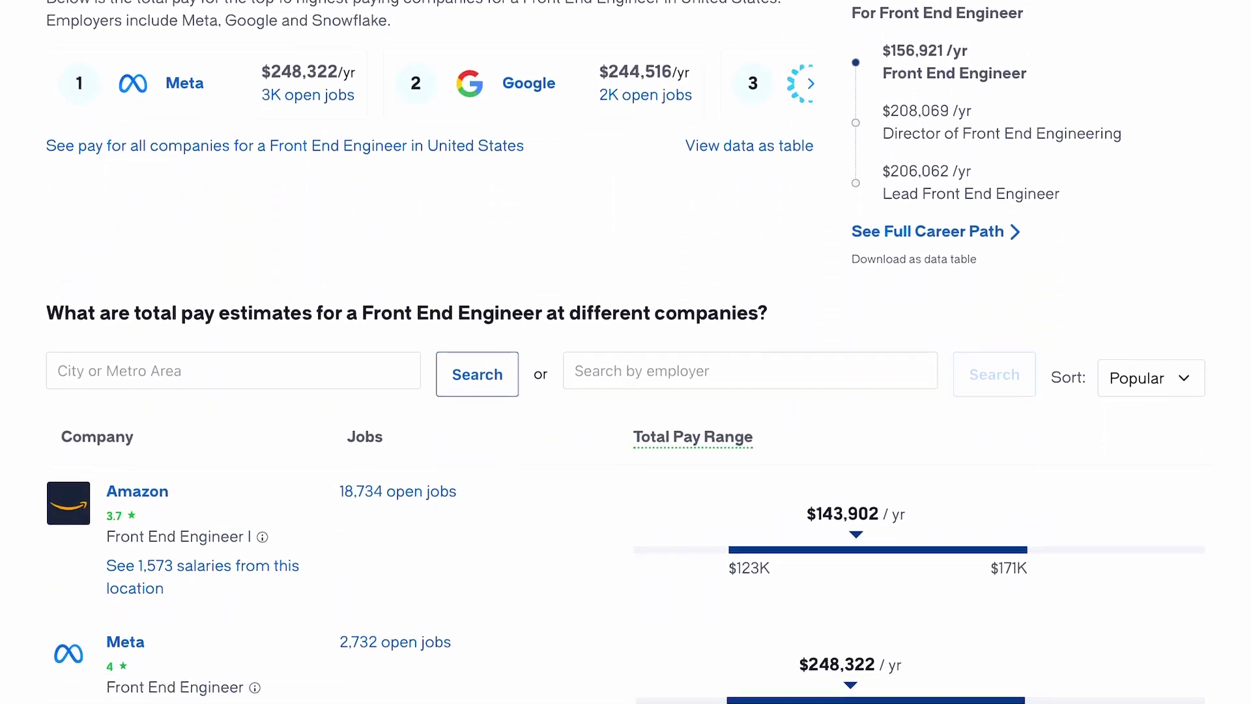
scroll(625, 352, down, 10)
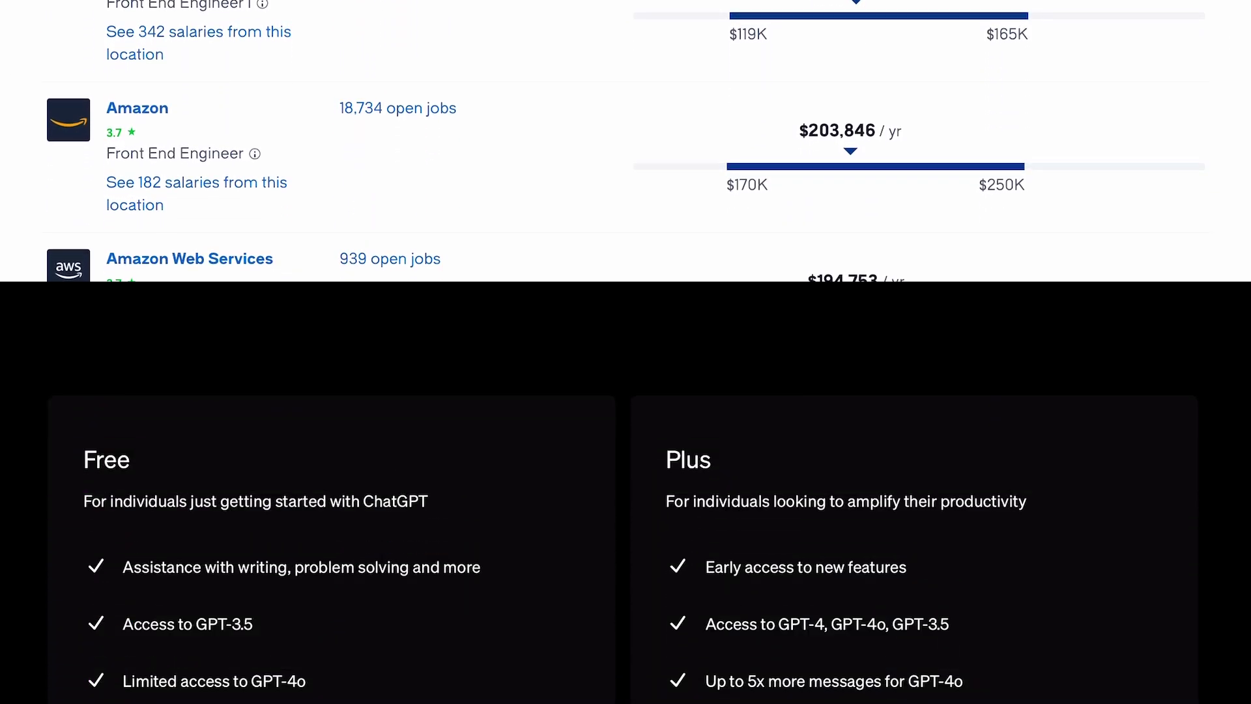
scroll(626, 352, down, 7)
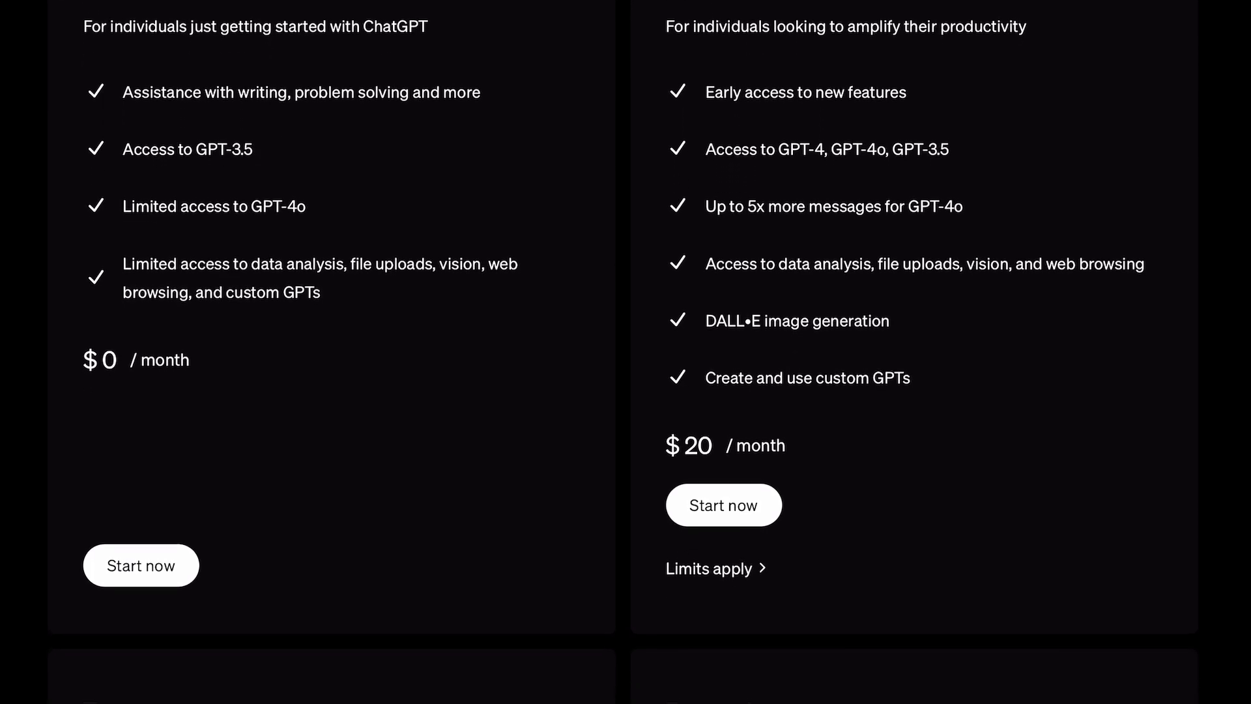
scroll(626, 351, down, 3)
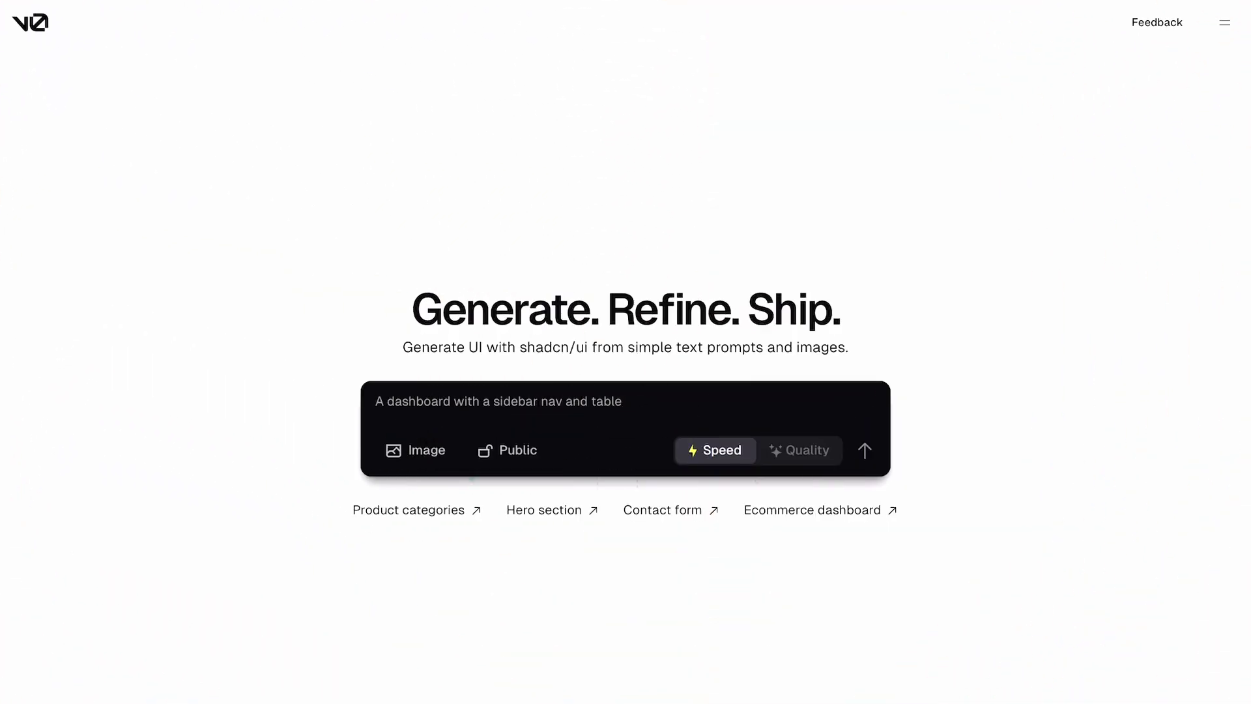
Browse down v0's Explore grid of new generations and return to the top
scroll(626, 352, down, 5)
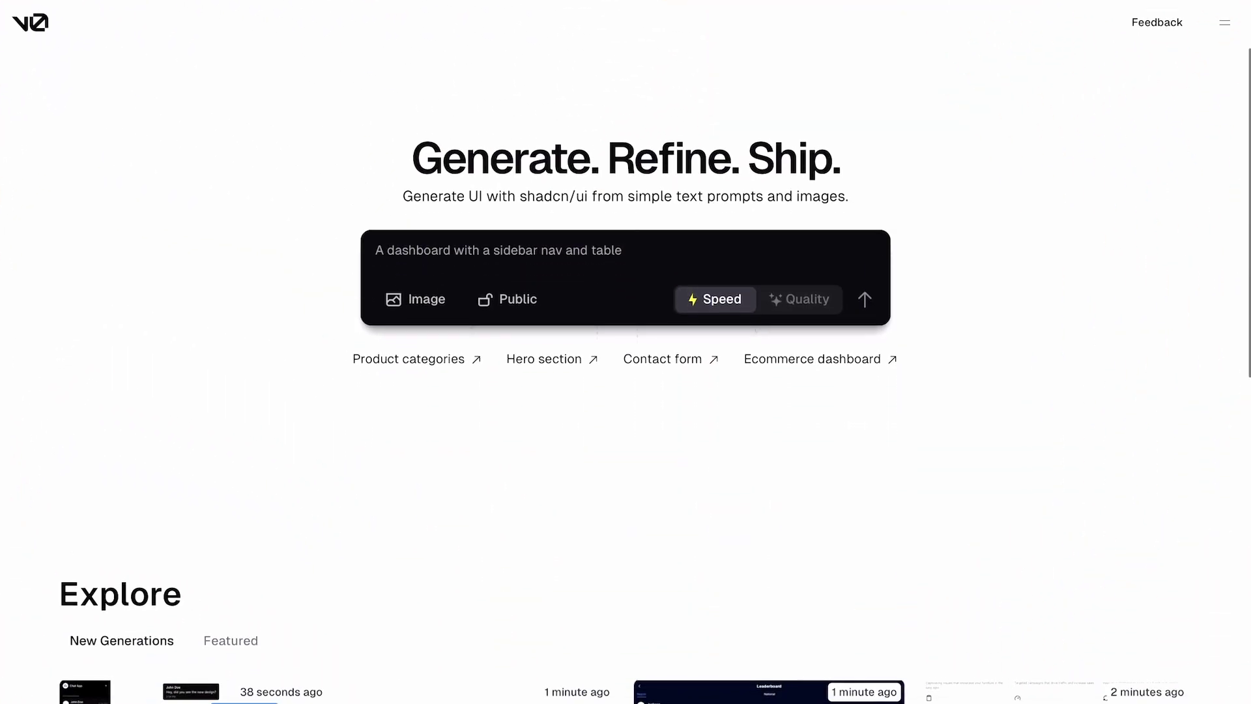
scroll(625, 352, down, 7)
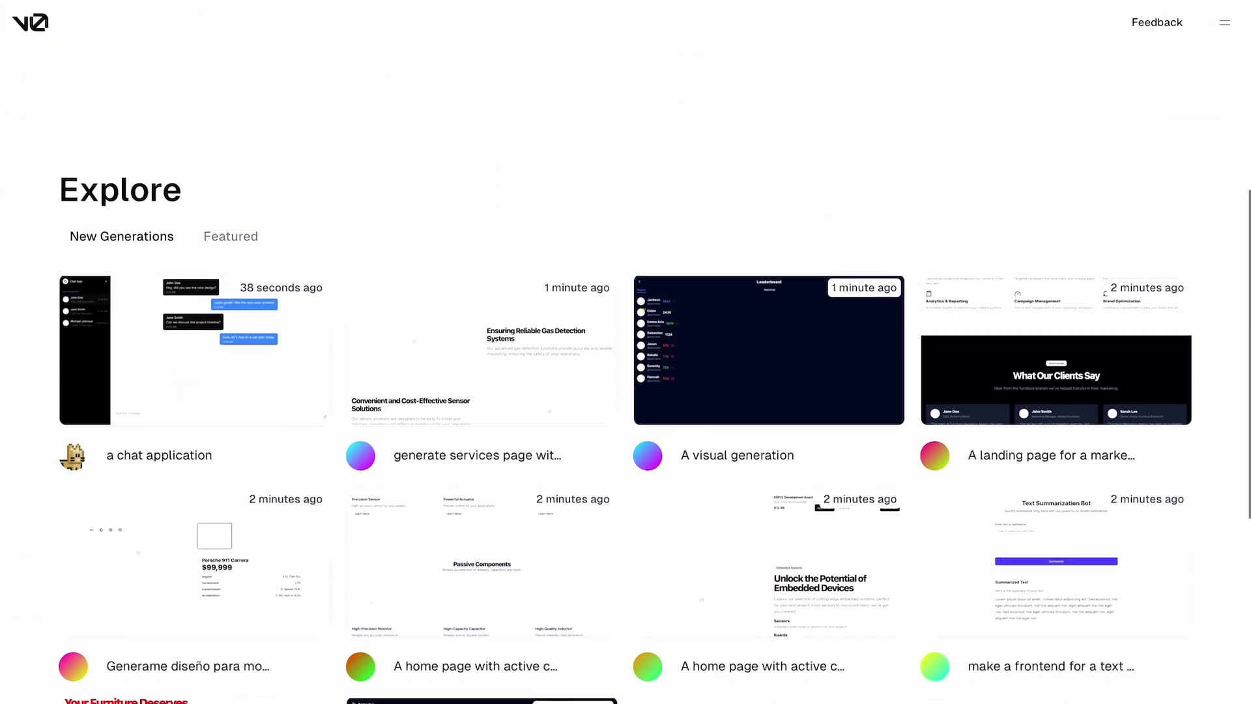
scroll(626, 352, down, 8)
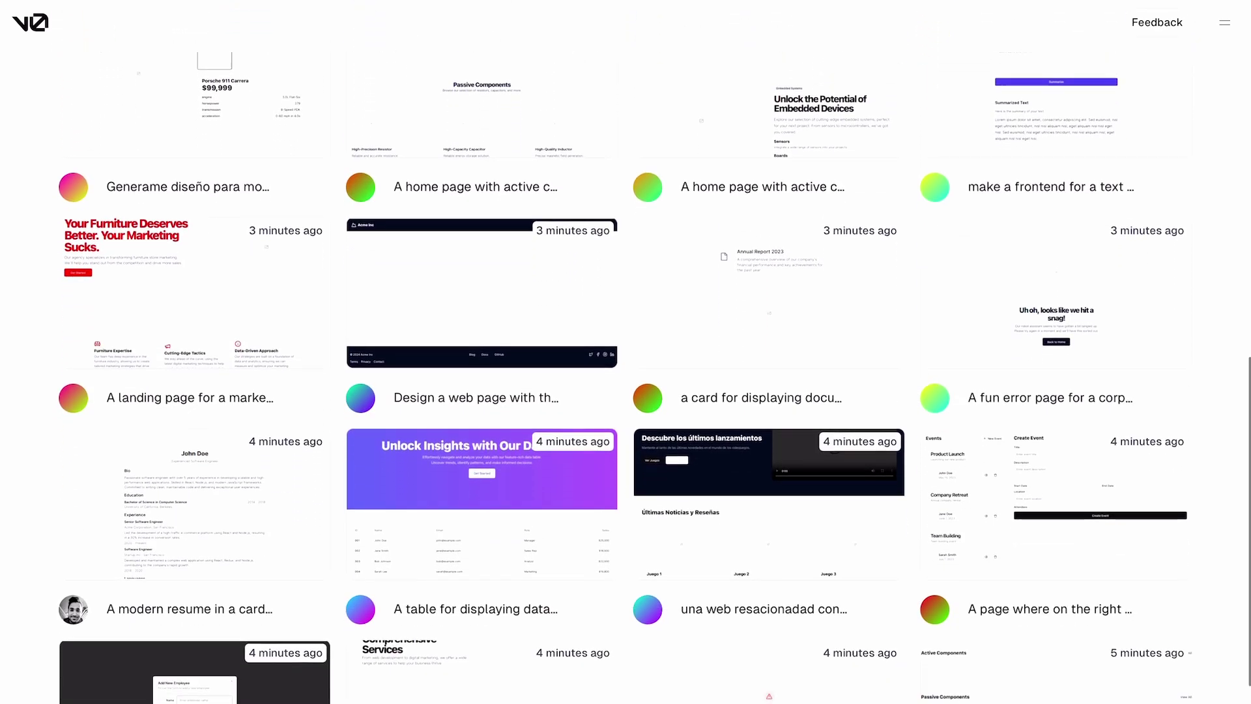
scroll(626, 352, down, 3)
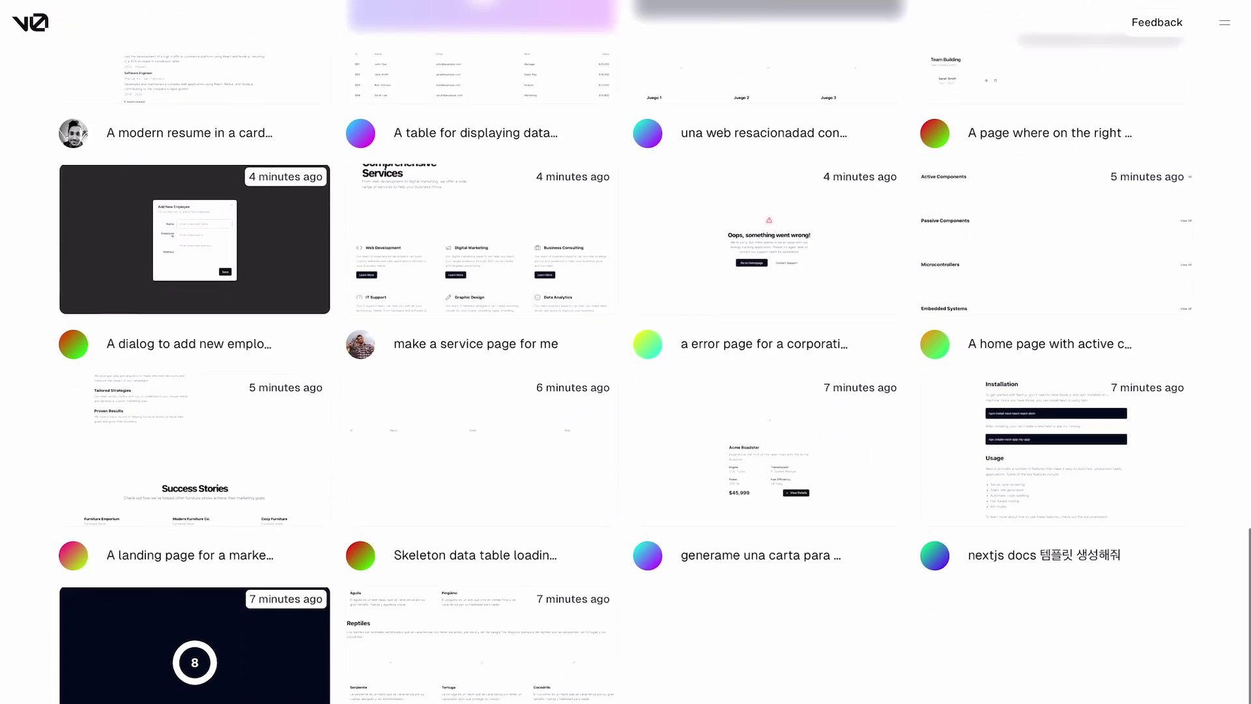
scroll(626, 352, up, 9)
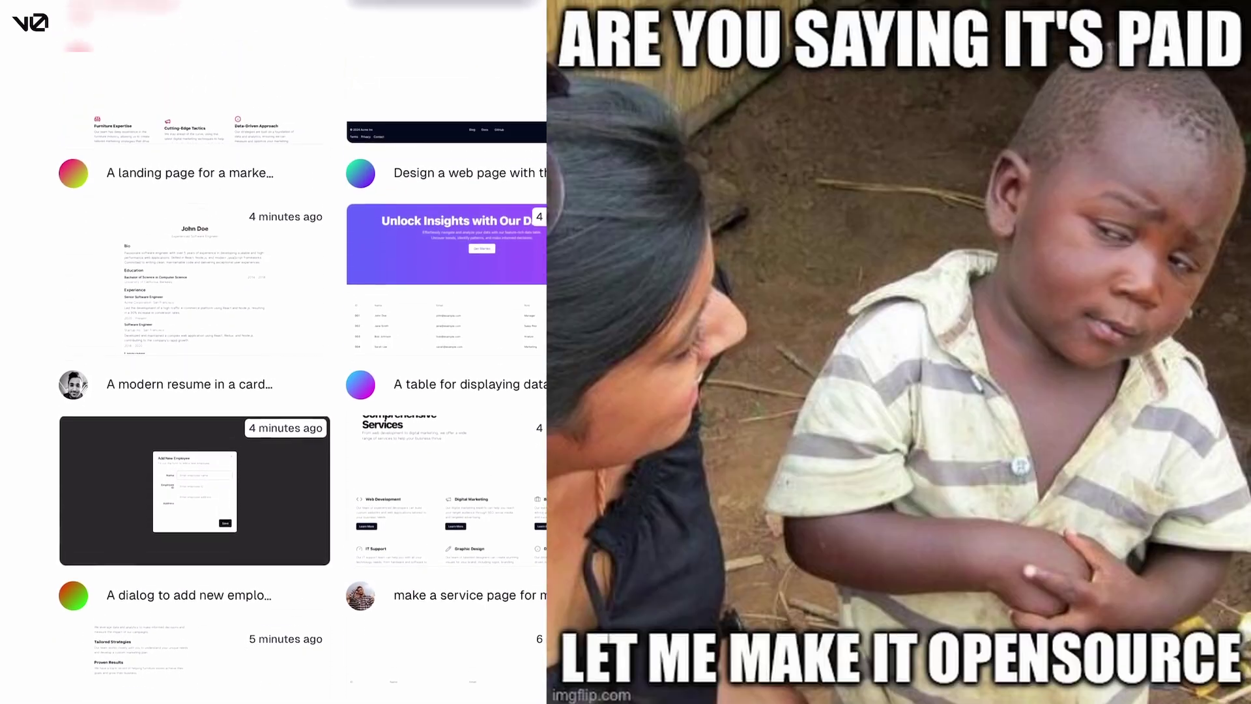
scroll(273, 352, up, 10)
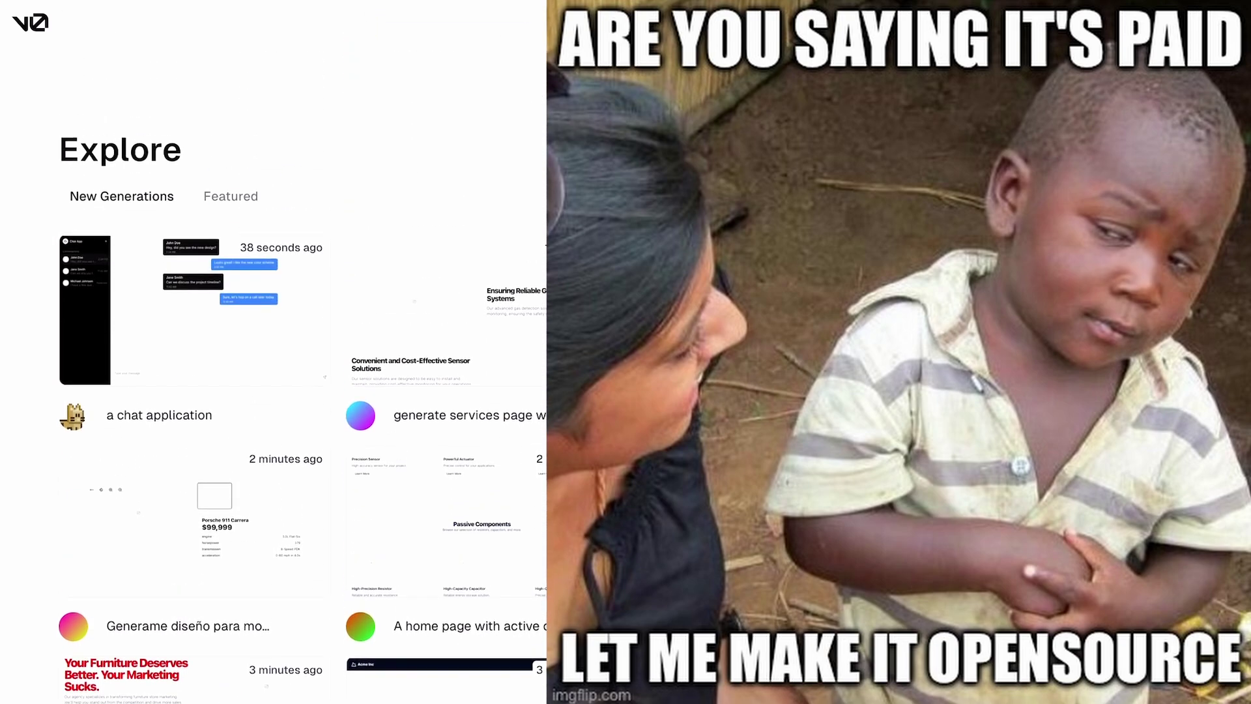
scroll(274, 352, up, 3)
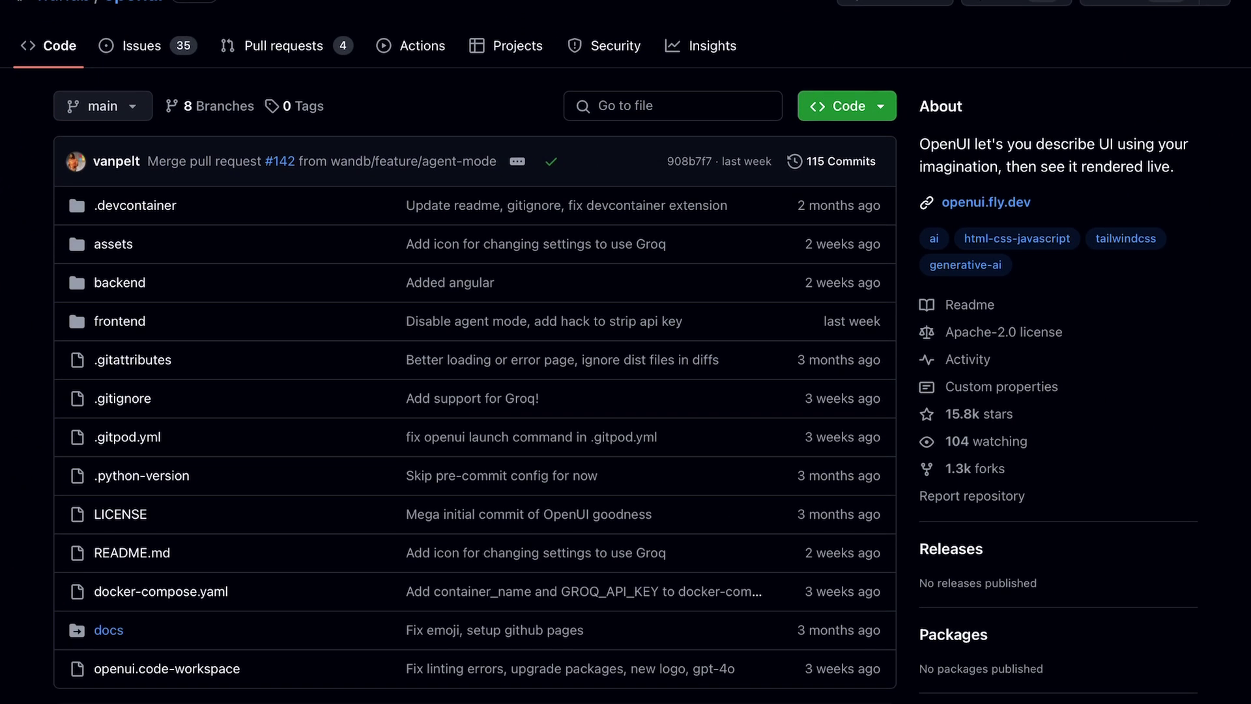
Read down through the OpenUI README and scroll back to the top
scroll(449, 404, down, 10)
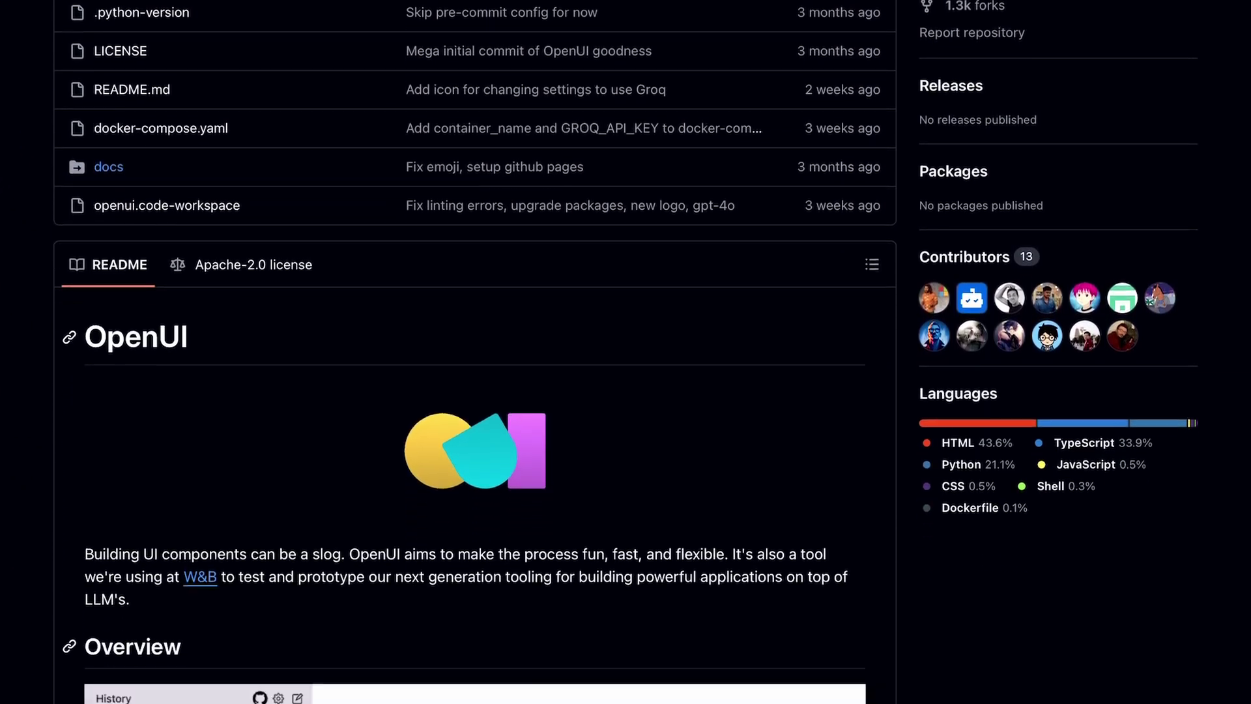
scroll(448, 403, down, 15)
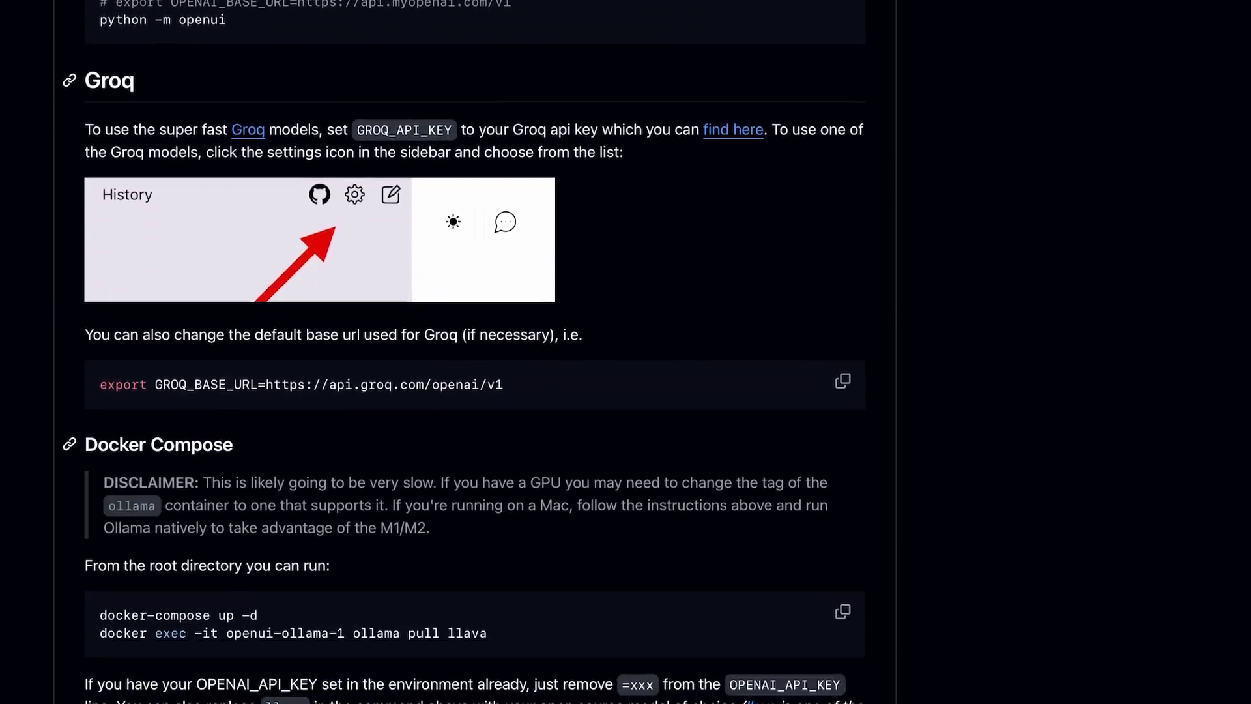
scroll(475, 352, down, 15)
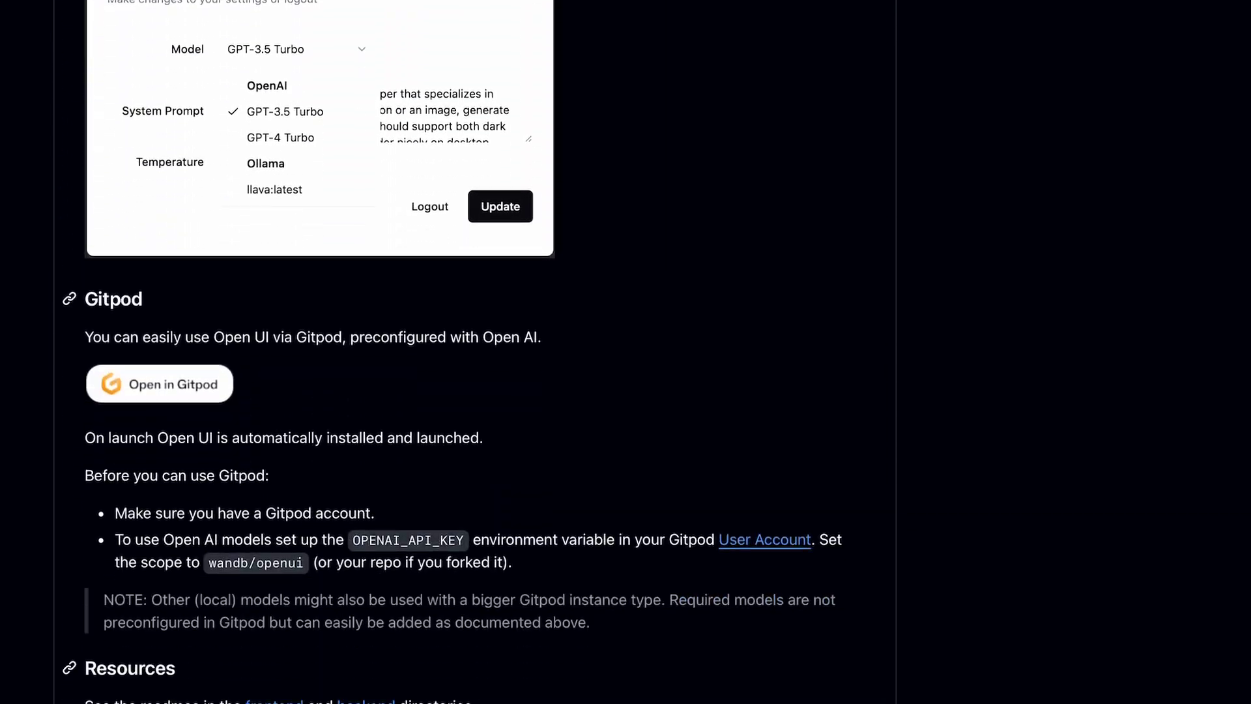
scroll(475, 352, up, 11)
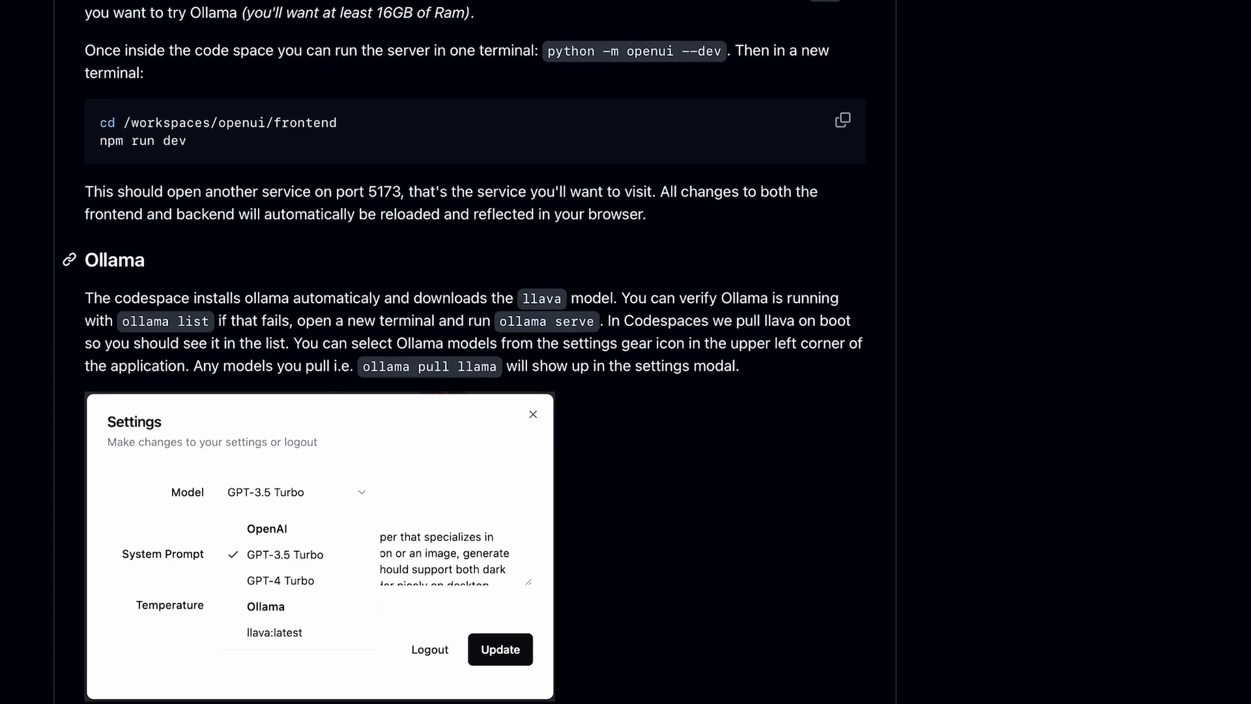
scroll(475, 352, up, 10)
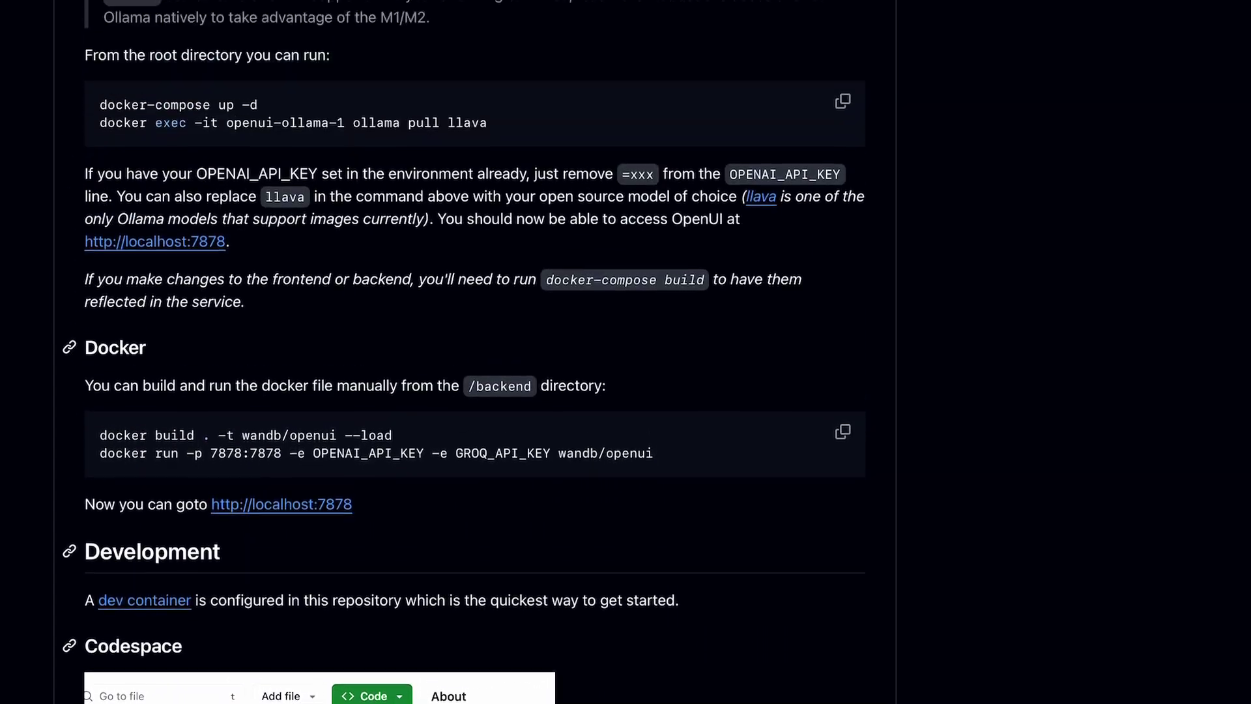
scroll(475, 352, up, 10)
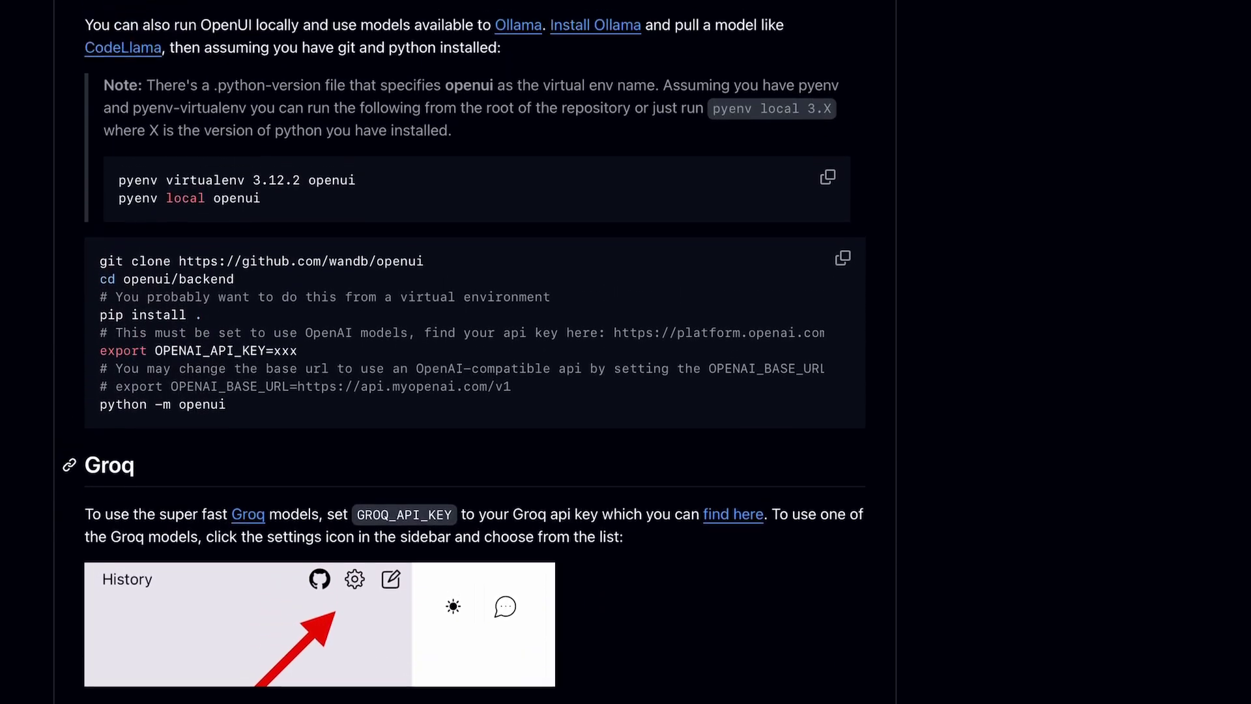
scroll(474, 352, up, 10)
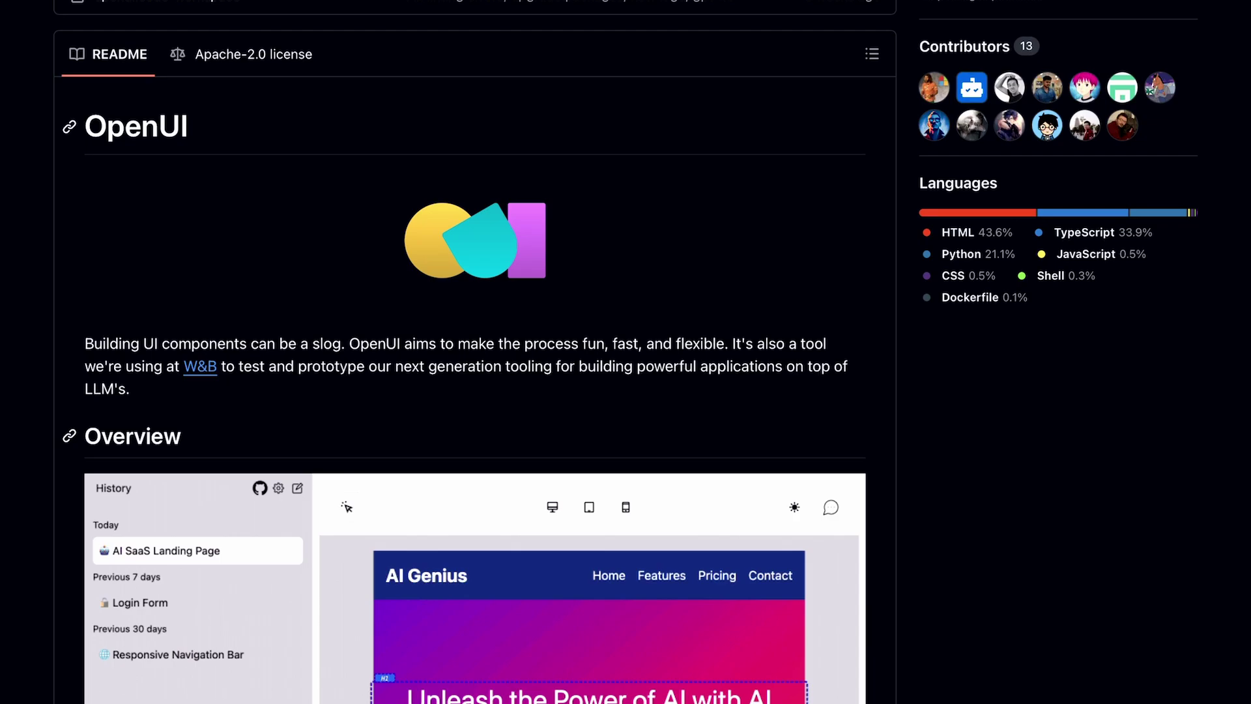
scroll(474, 352, up, 5)
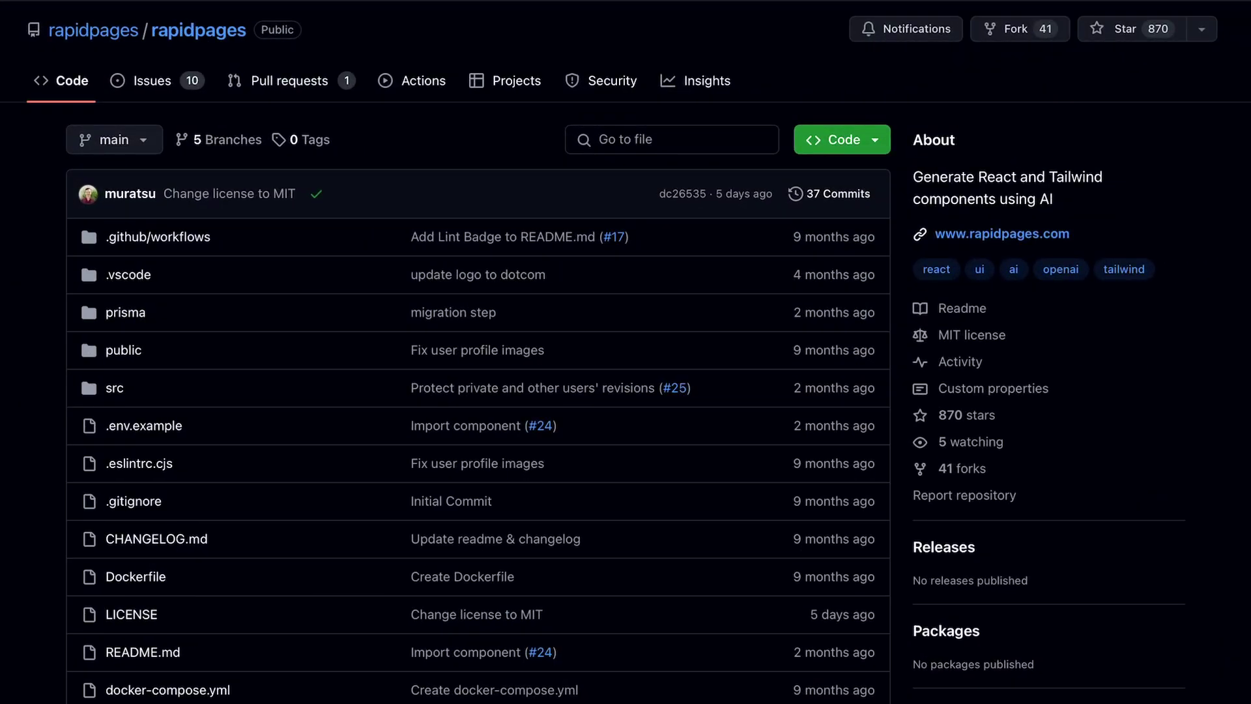
Scroll the rapidpages README to the embedded rapidpages-2.mp4 demo and play it
scroll(475, 352, down, 5)
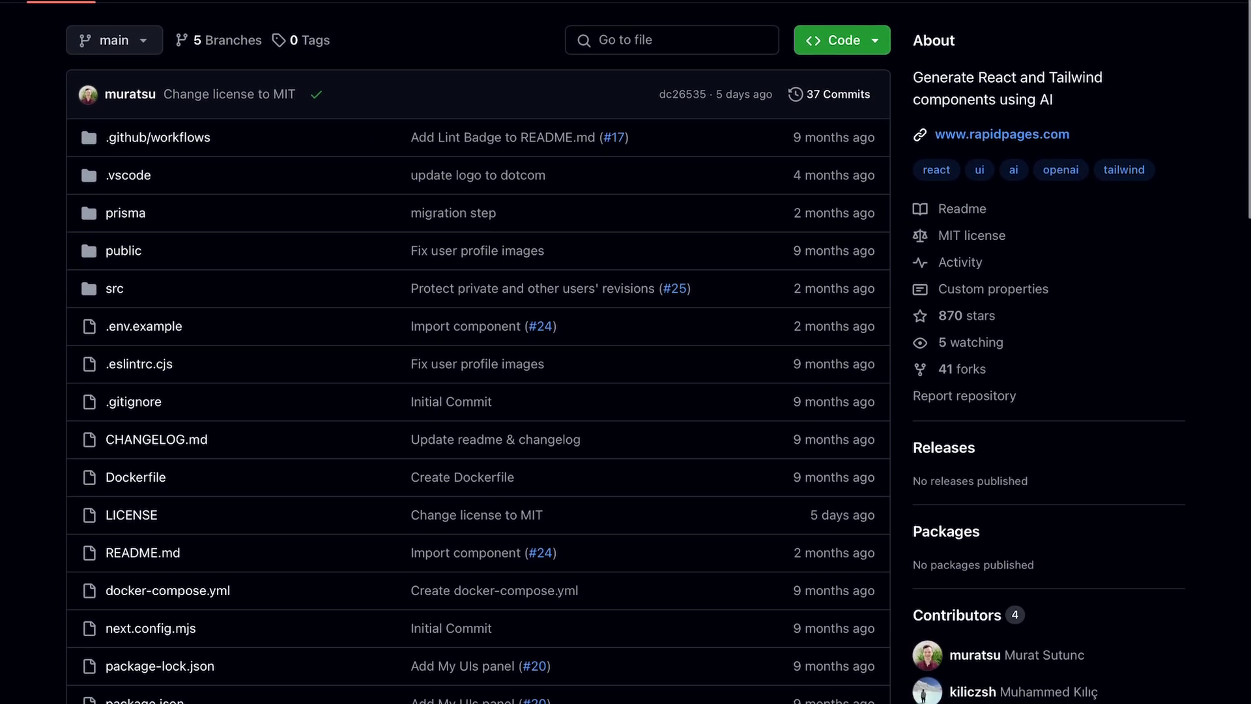
scroll(475, 352, down, 10)
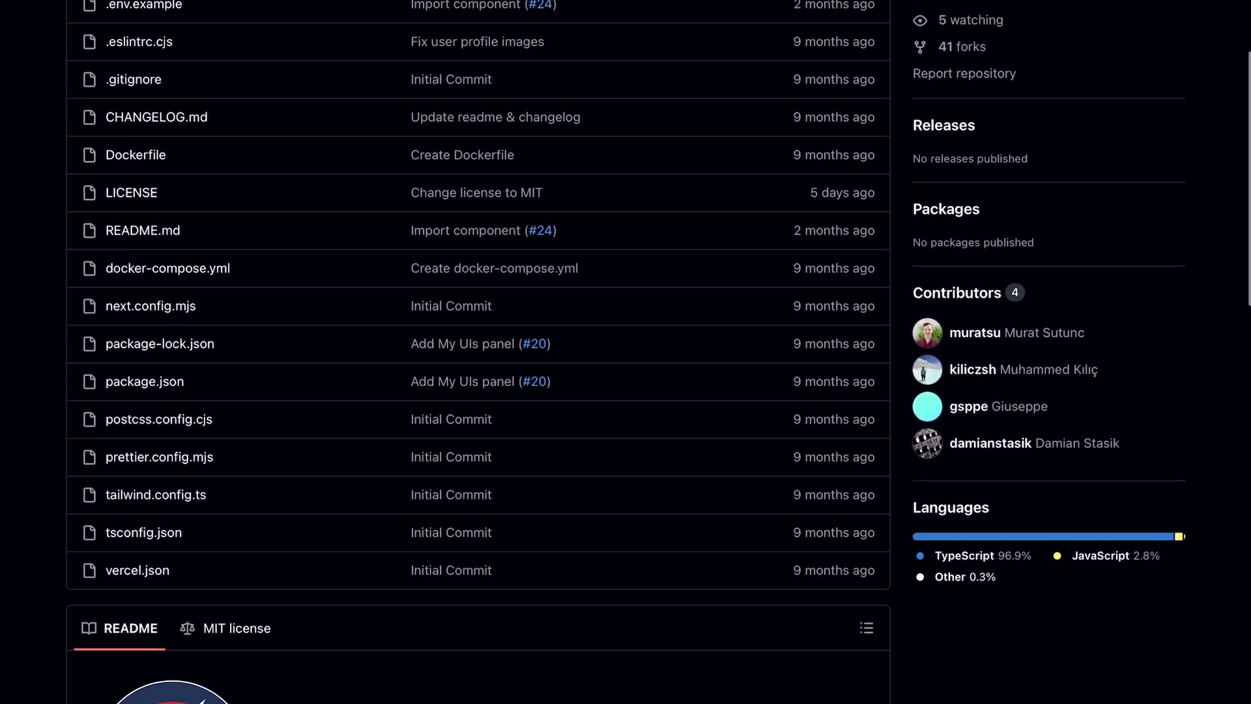
scroll(474, 352, down, 12)
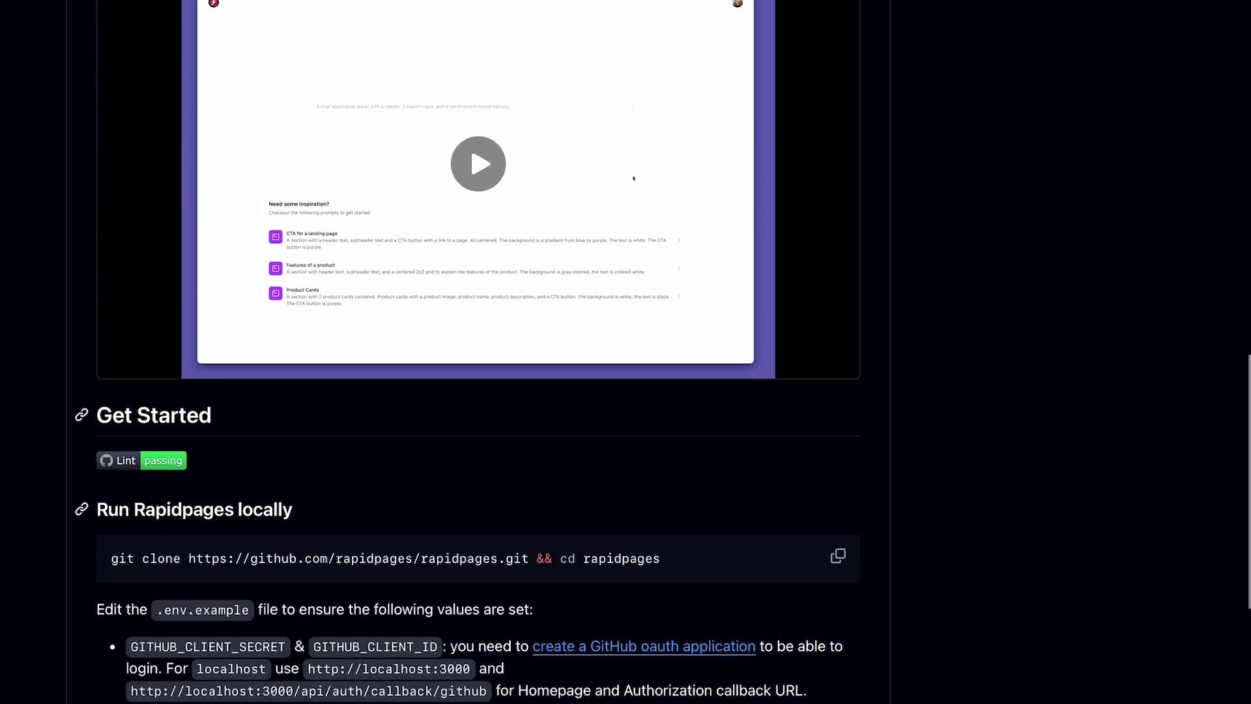
scroll(474, 352, down, 11)
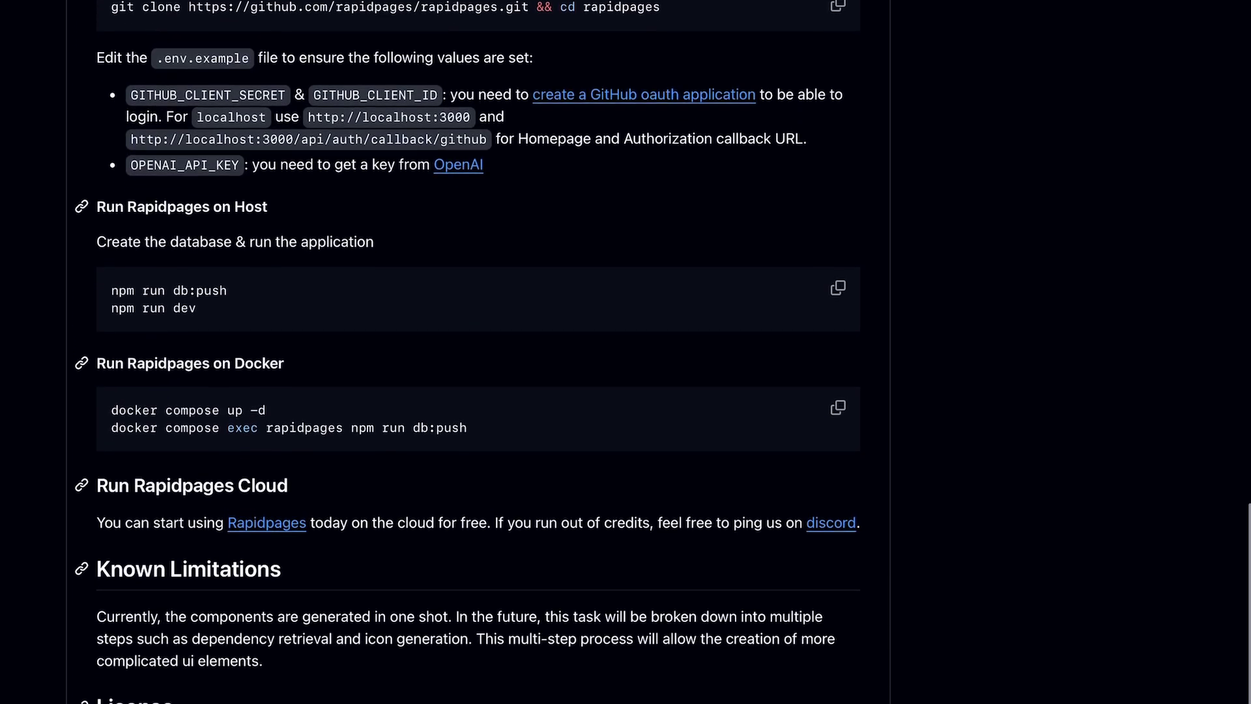
scroll(475, 352, up, 5)
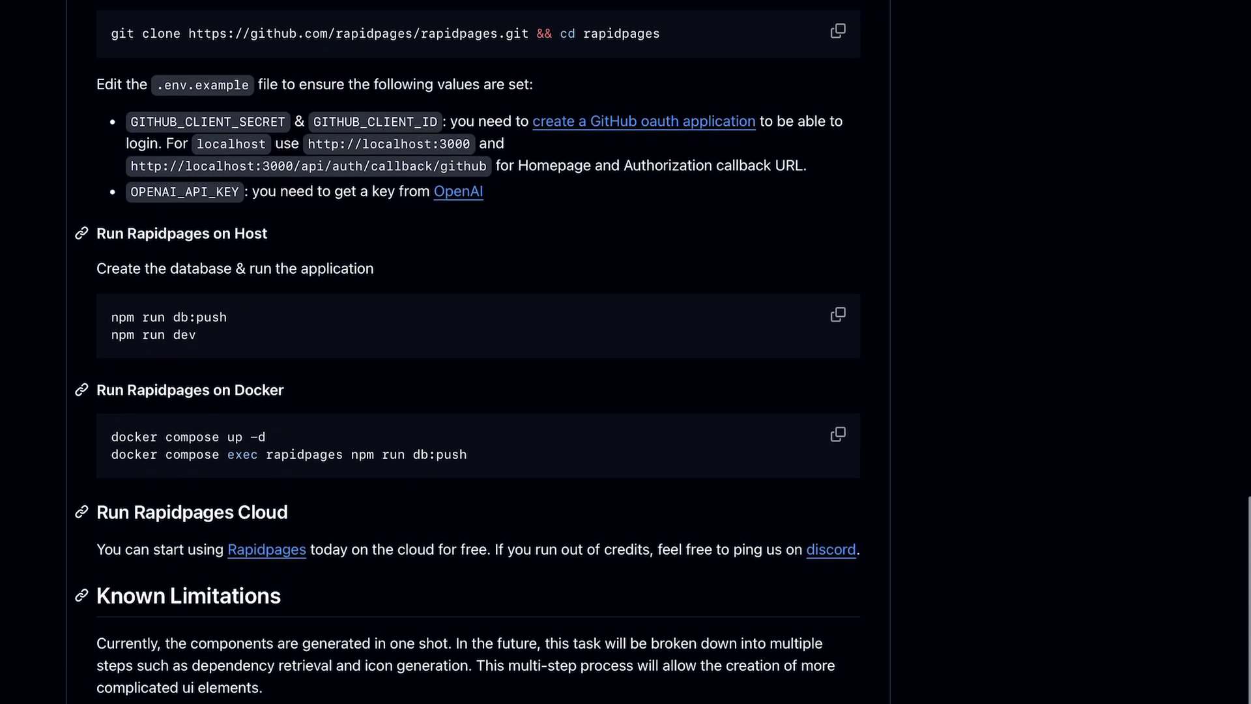
scroll(475, 352, up, 10)
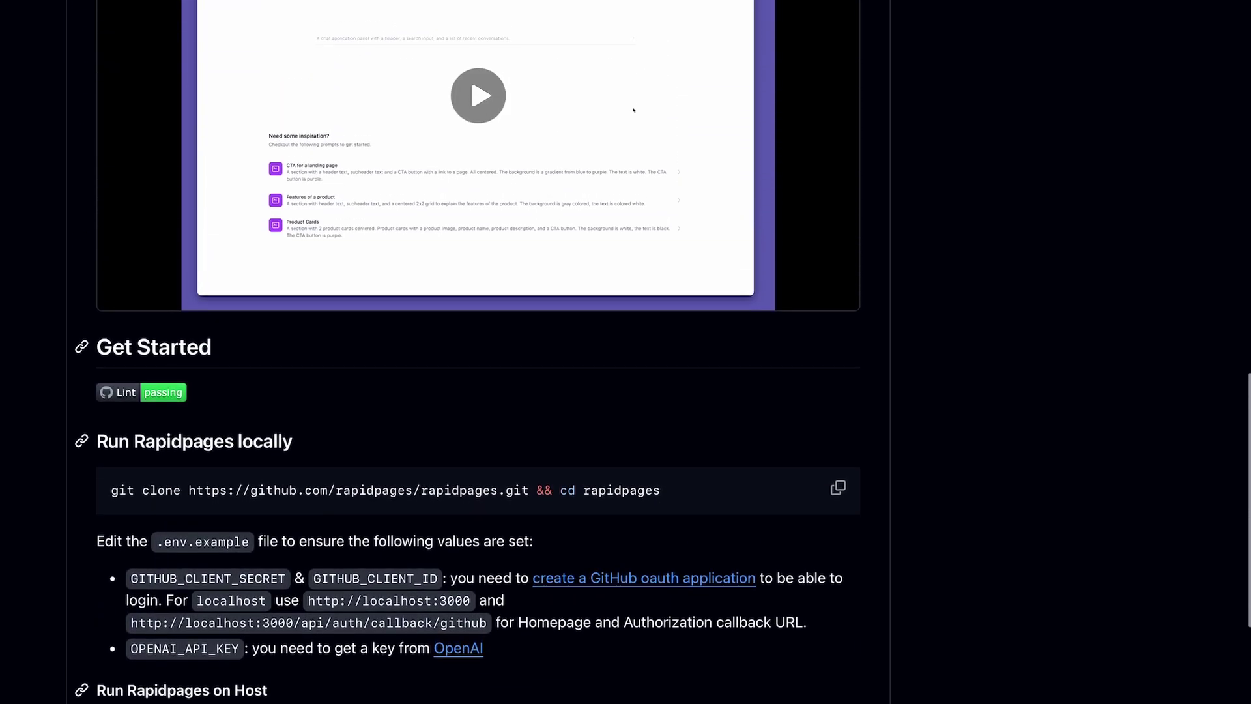
scroll(474, 352, up, 5)
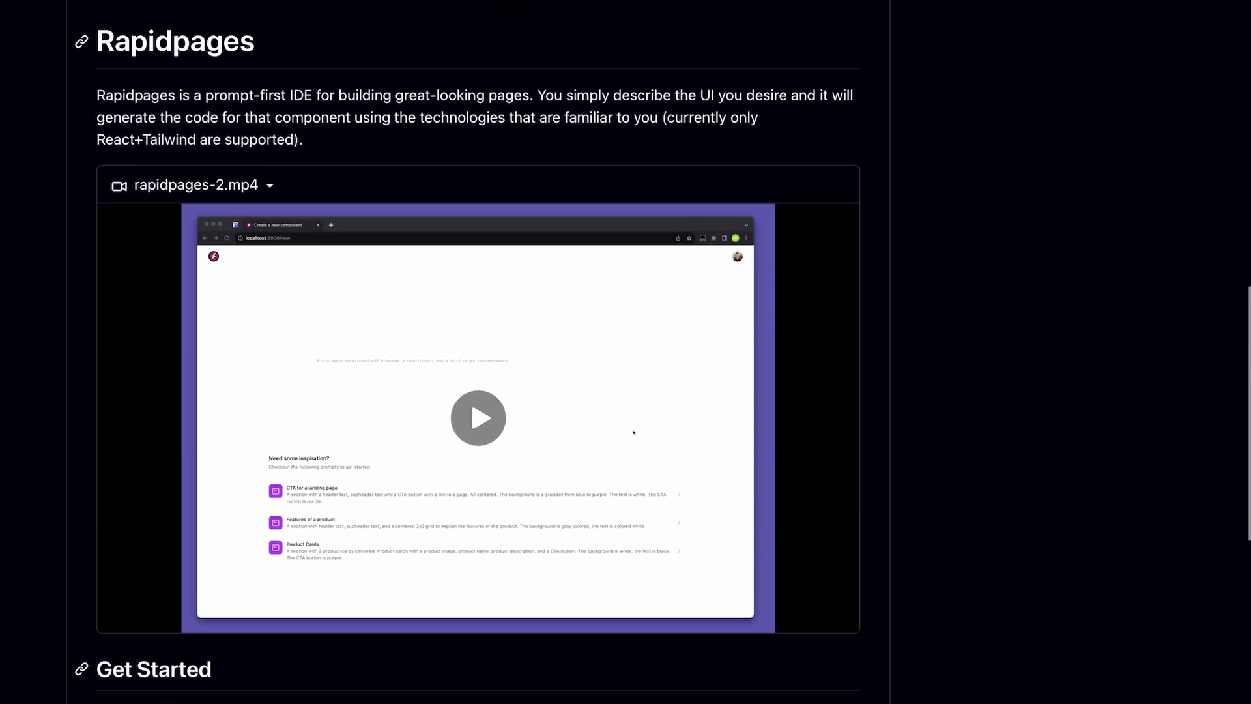
scroll(475, 352, up, 2)
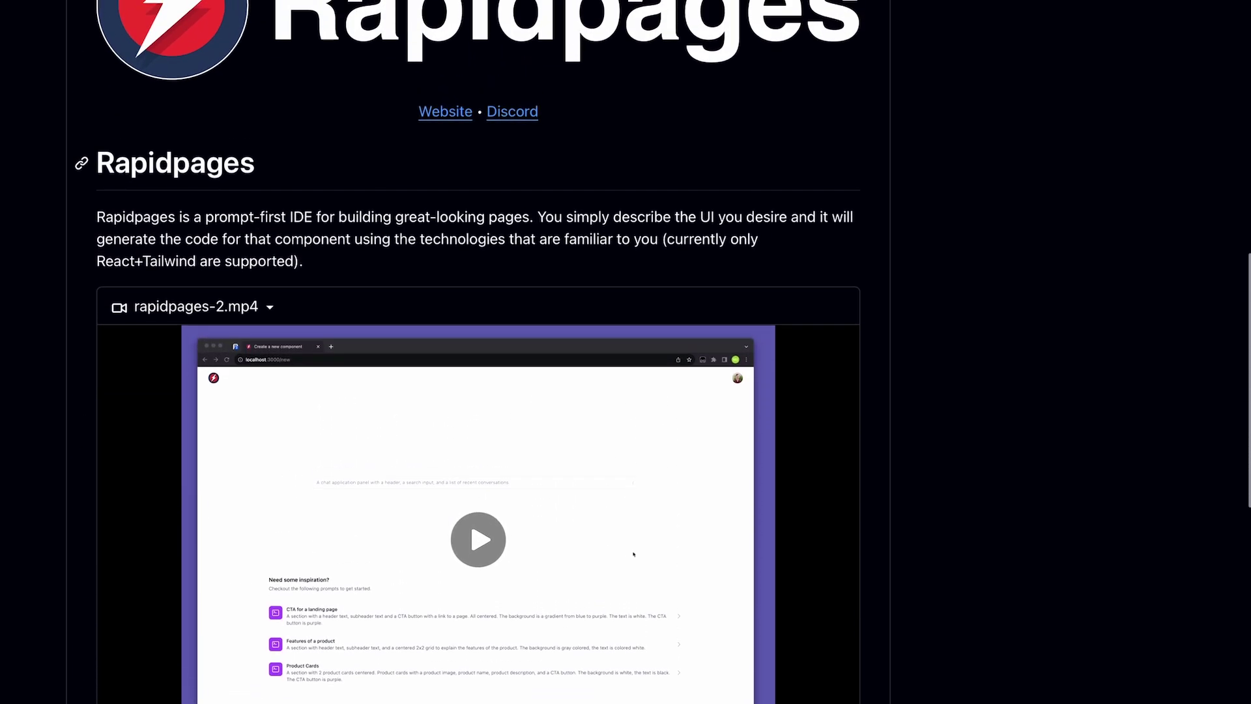
scroll(474, 352, down, 3)
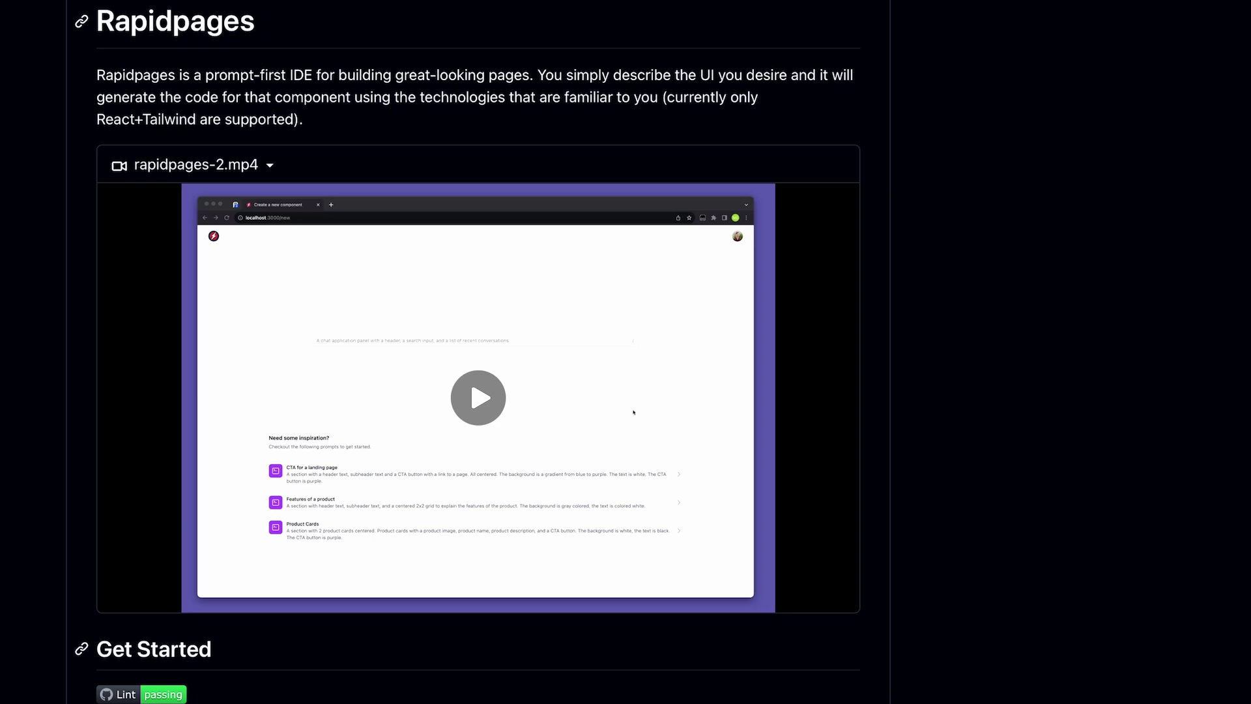
click(467, 397)
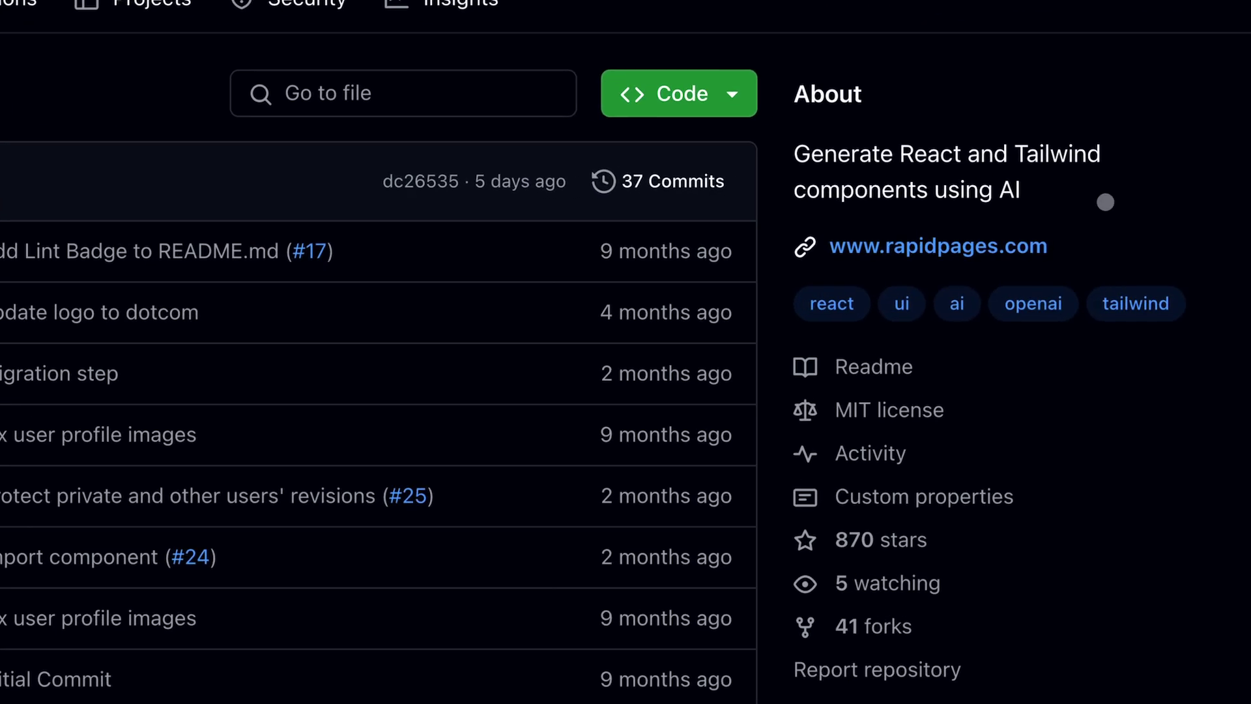
click(979, 268)
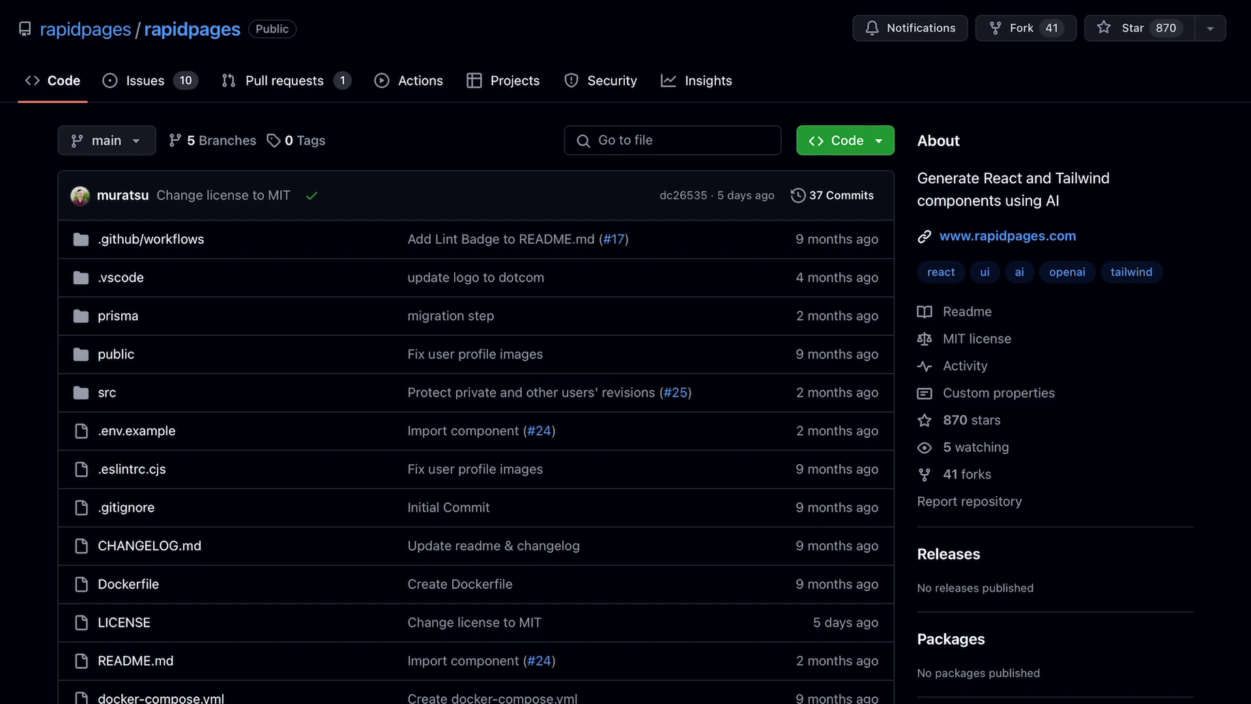
scroll(626, 352, down, 20)
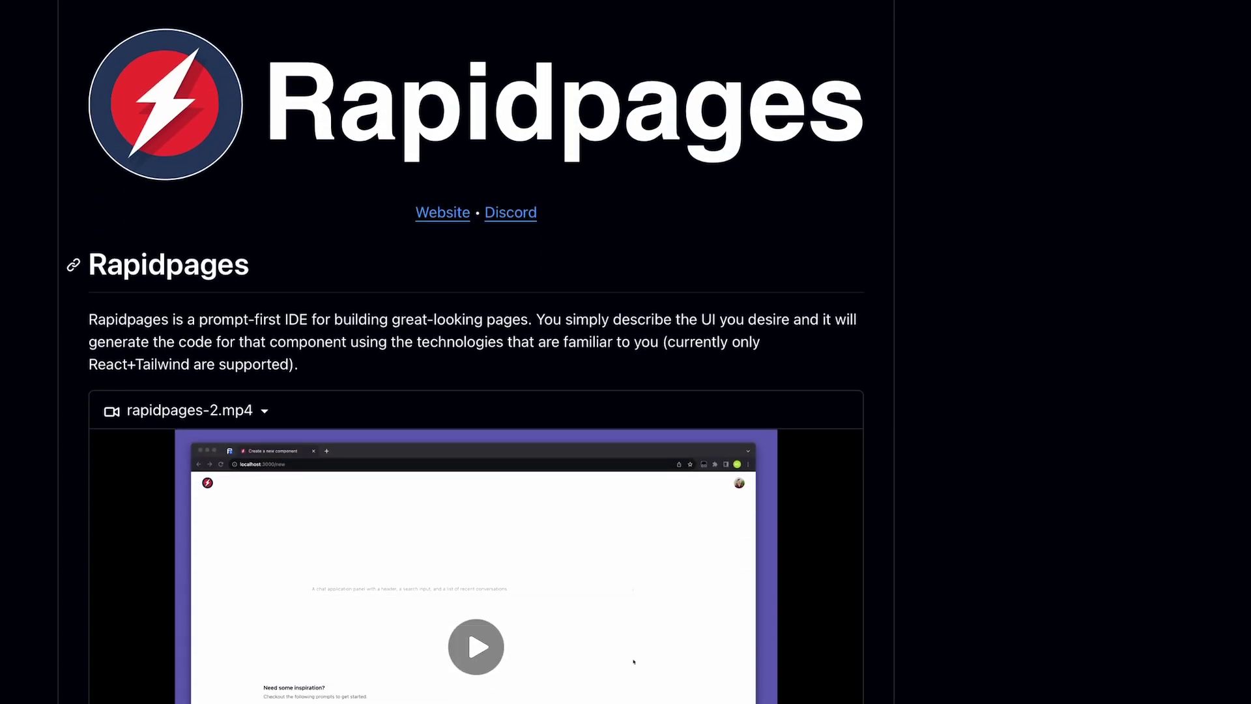
scroll(597, 138, down, 2)
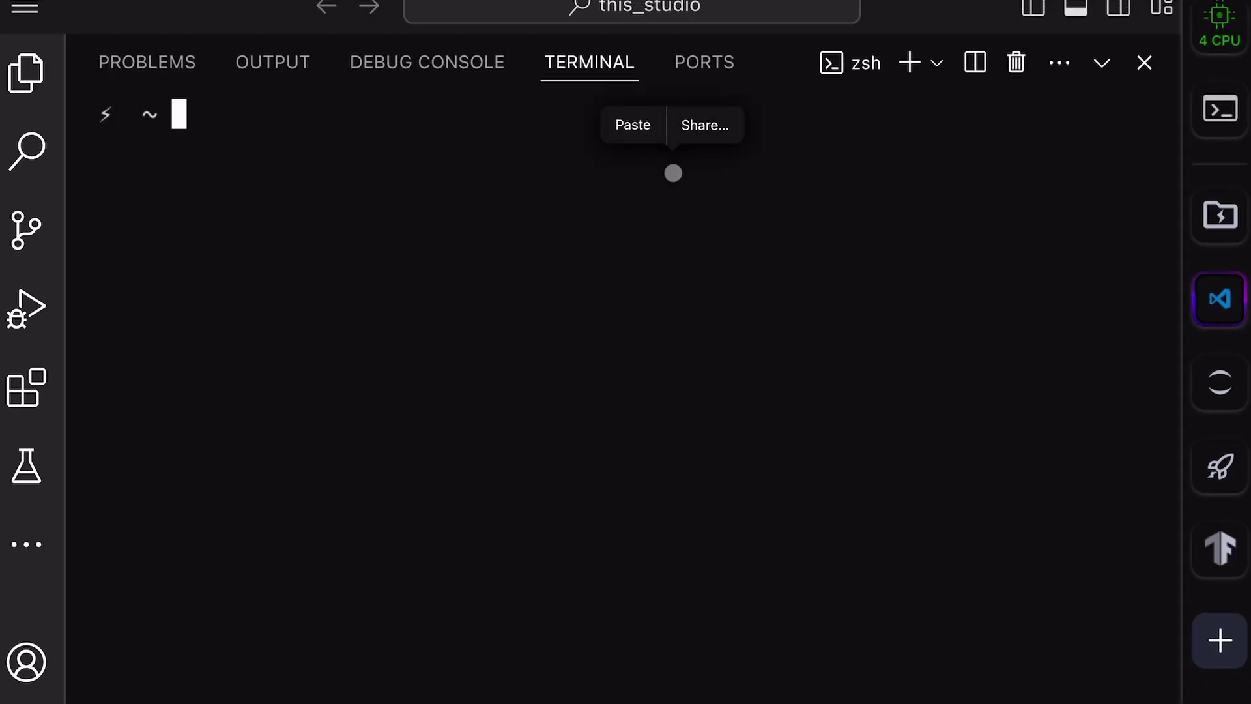
Paste and run the git clone && cd command for rapidpages in the terminal
click(633, 125)
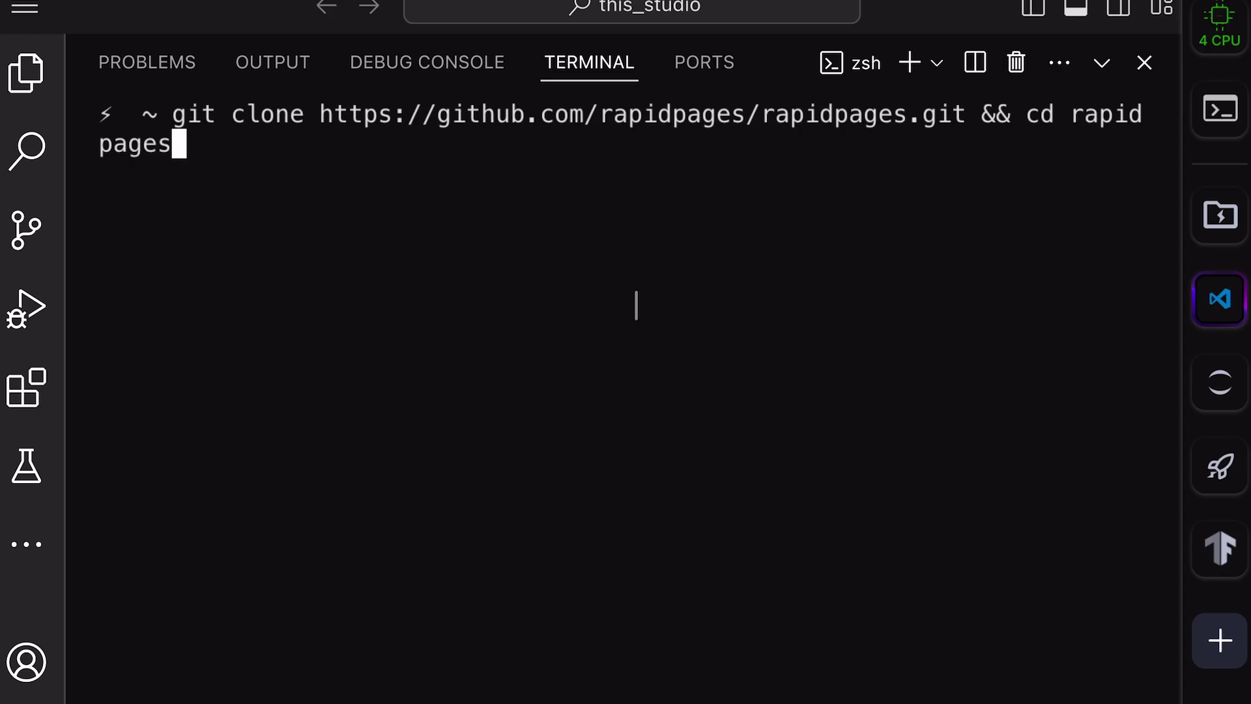
key(Return)
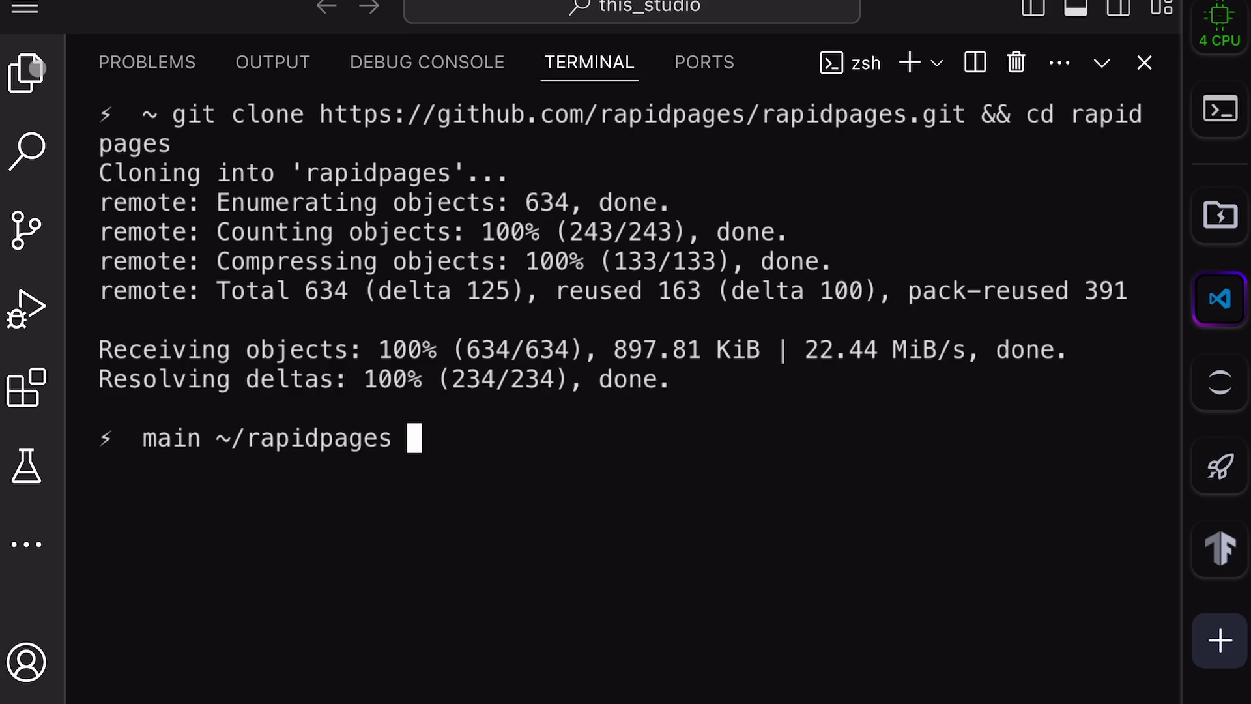
Rename .env.example to .env in Explorer, then collapse the sidebar to widen the editor
click(26, 71)
right_click(315, 428)
key(Return)
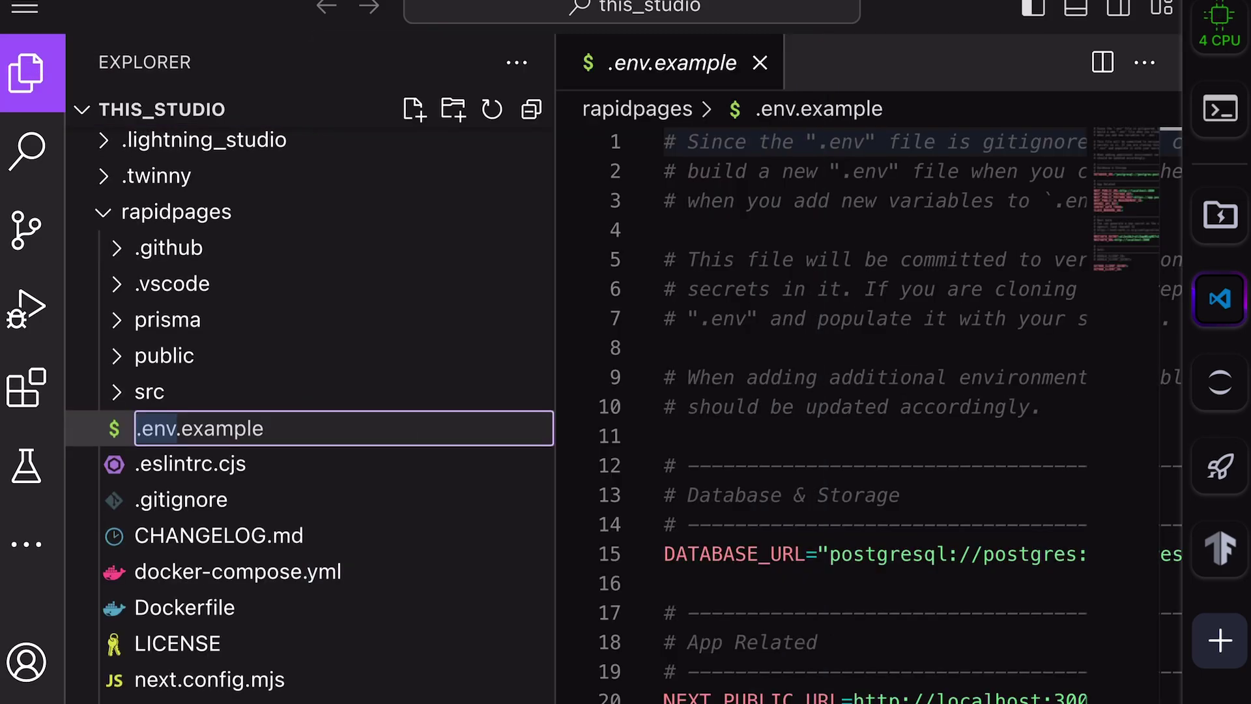
click(176, 428)
drag(176, 449, 264, 448)
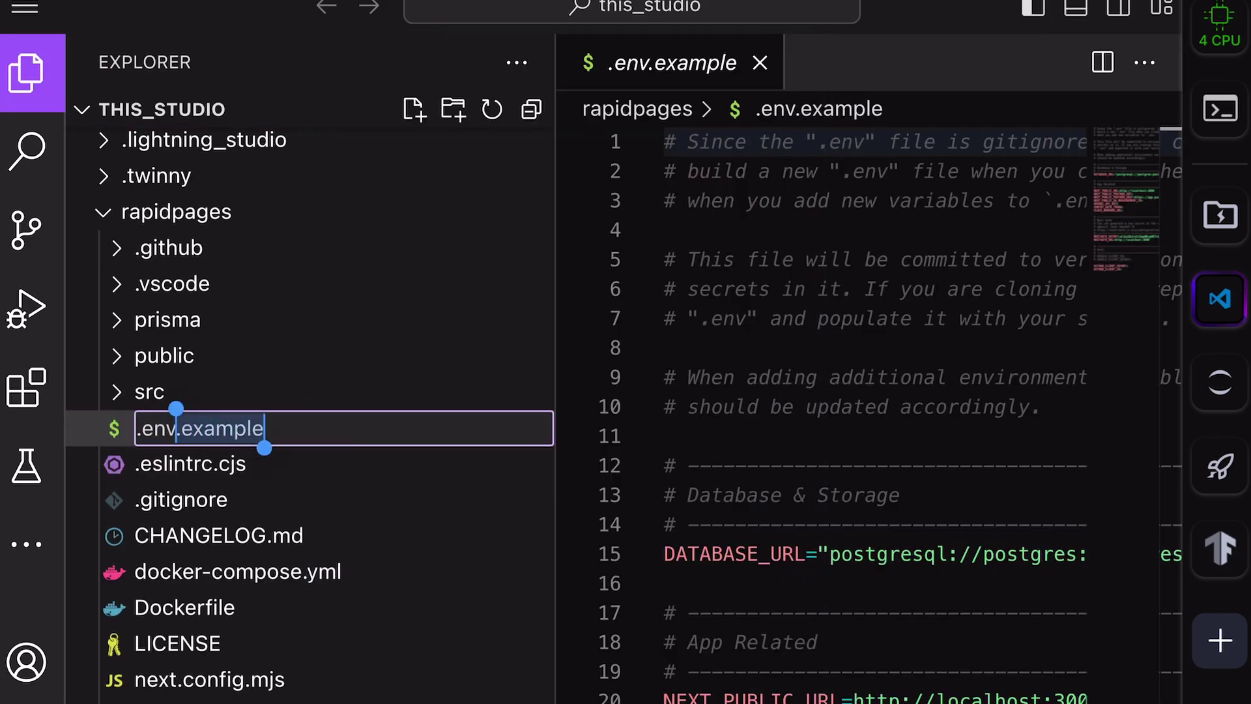
key(BackSpace)
key(Return)
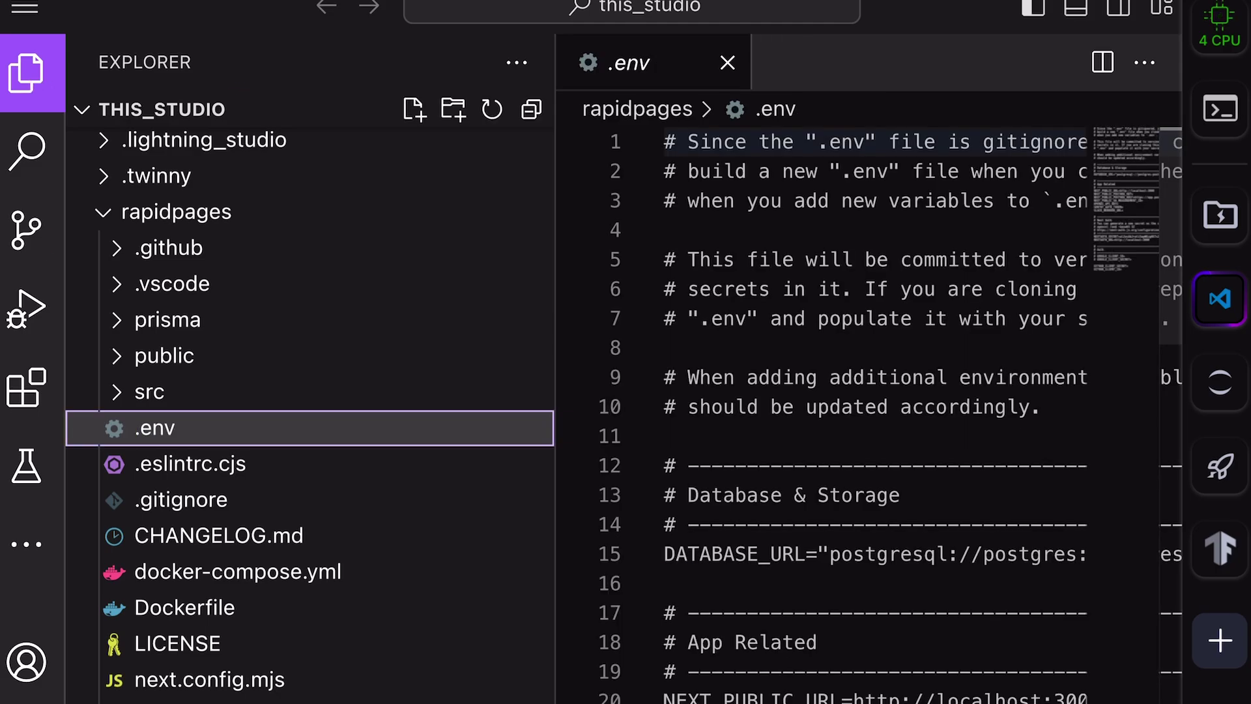
drag(556, 532, 184, 457)
click(375, 407)
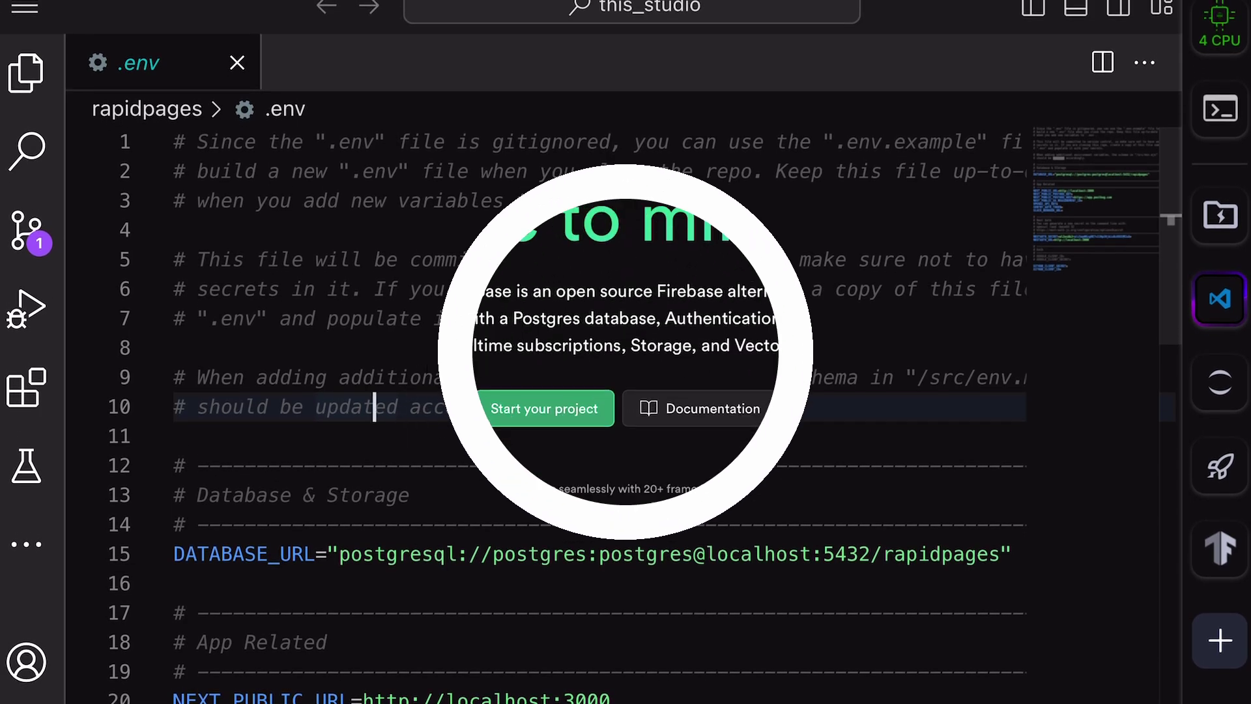
Scroll through the Supabase homepage before starting a new project
scroll(1236, 174, down, 10)
scroll(1235, 175, down, 15)
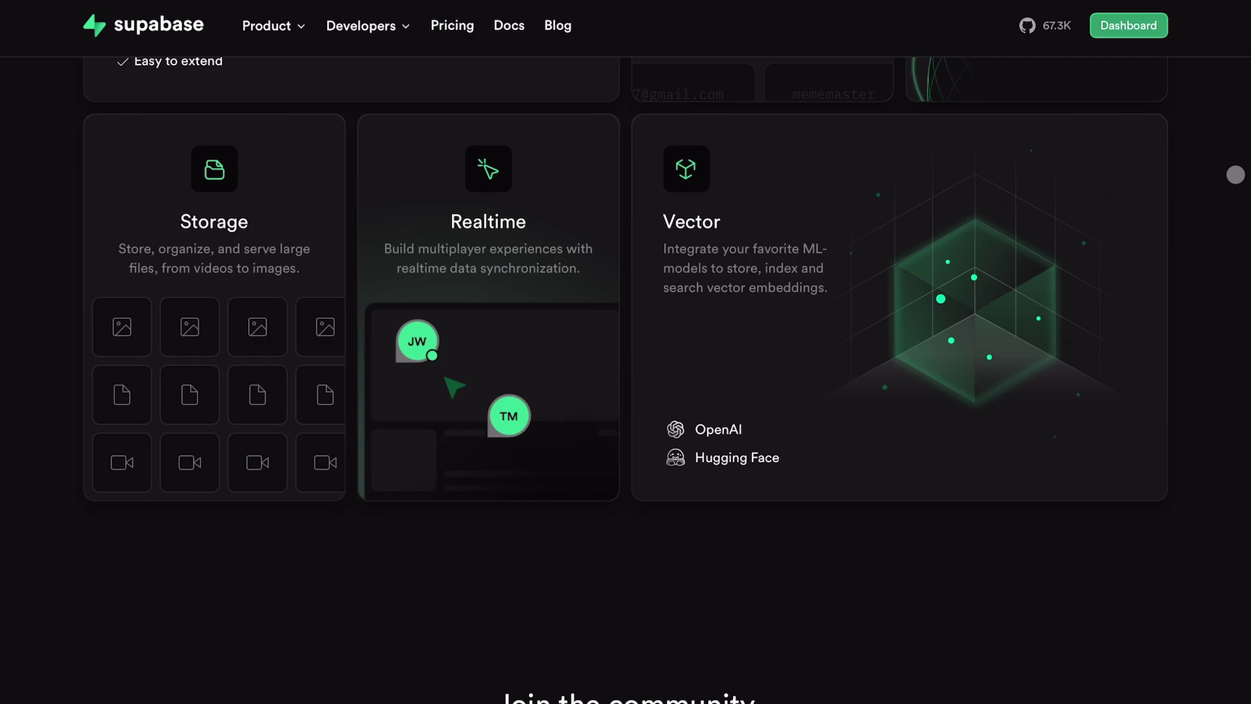
scroll(625, 376, down, 15)
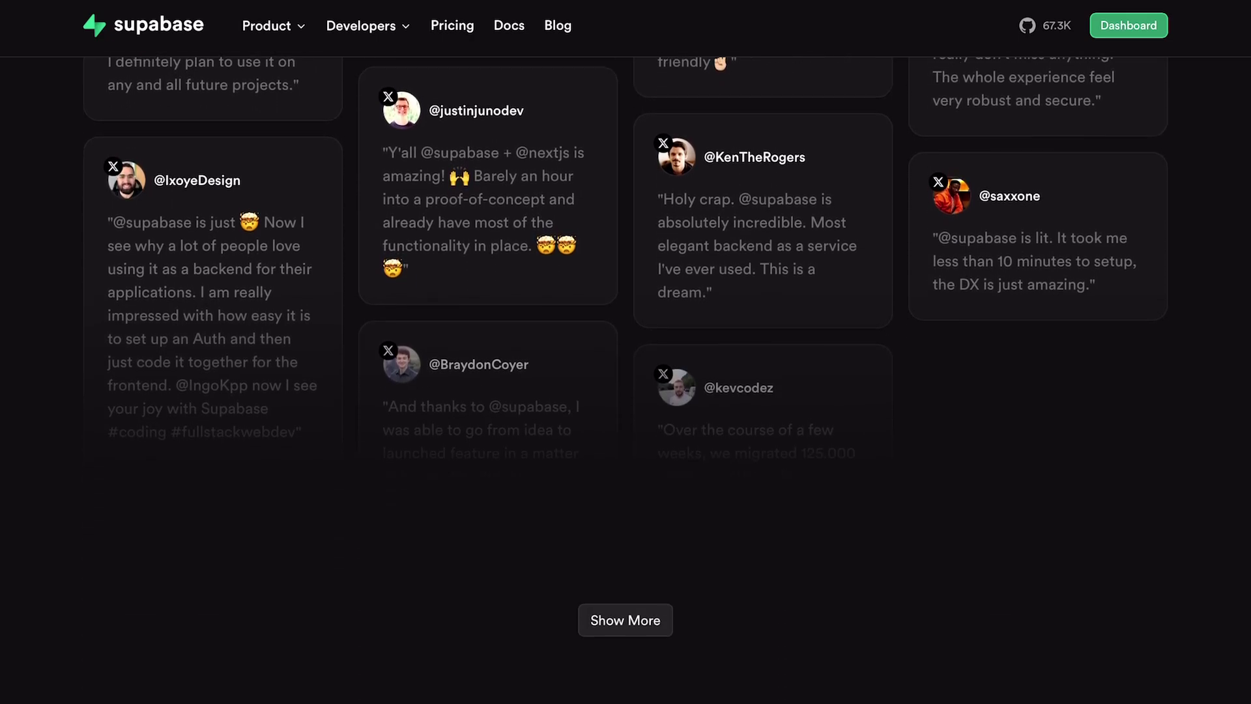
scroll(625, 376, down, 14)
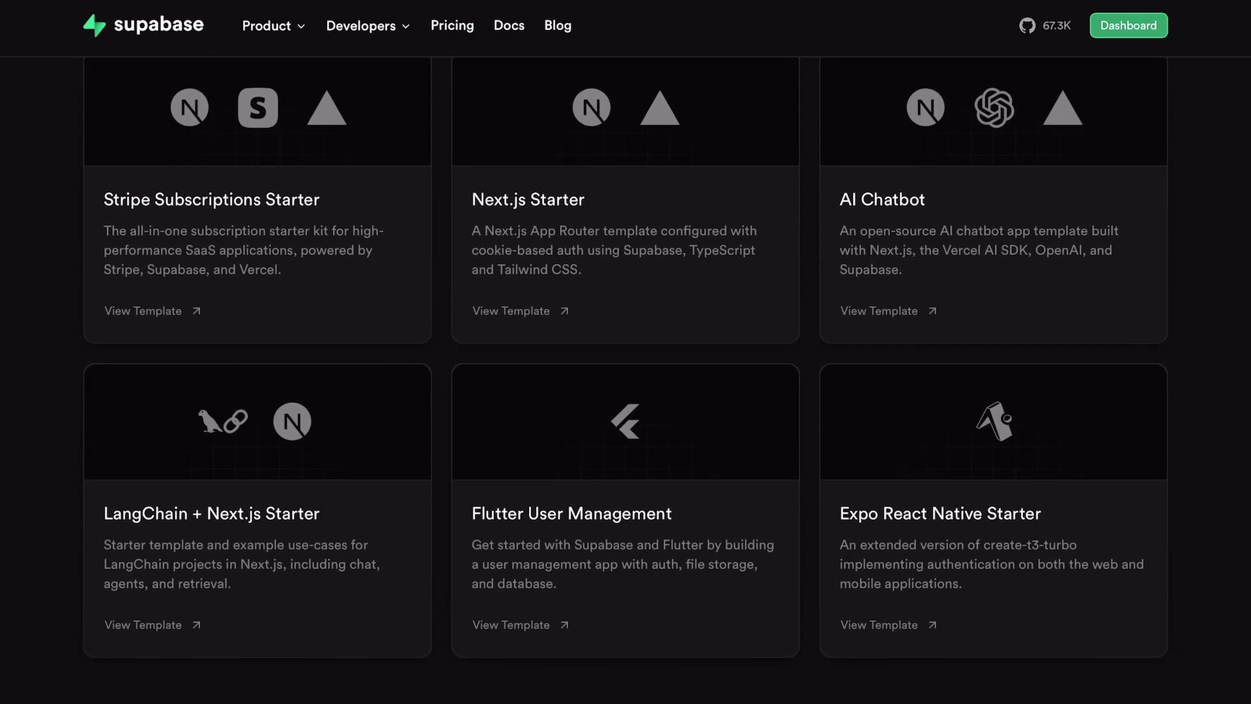
scroll(625, 377, down, 15)
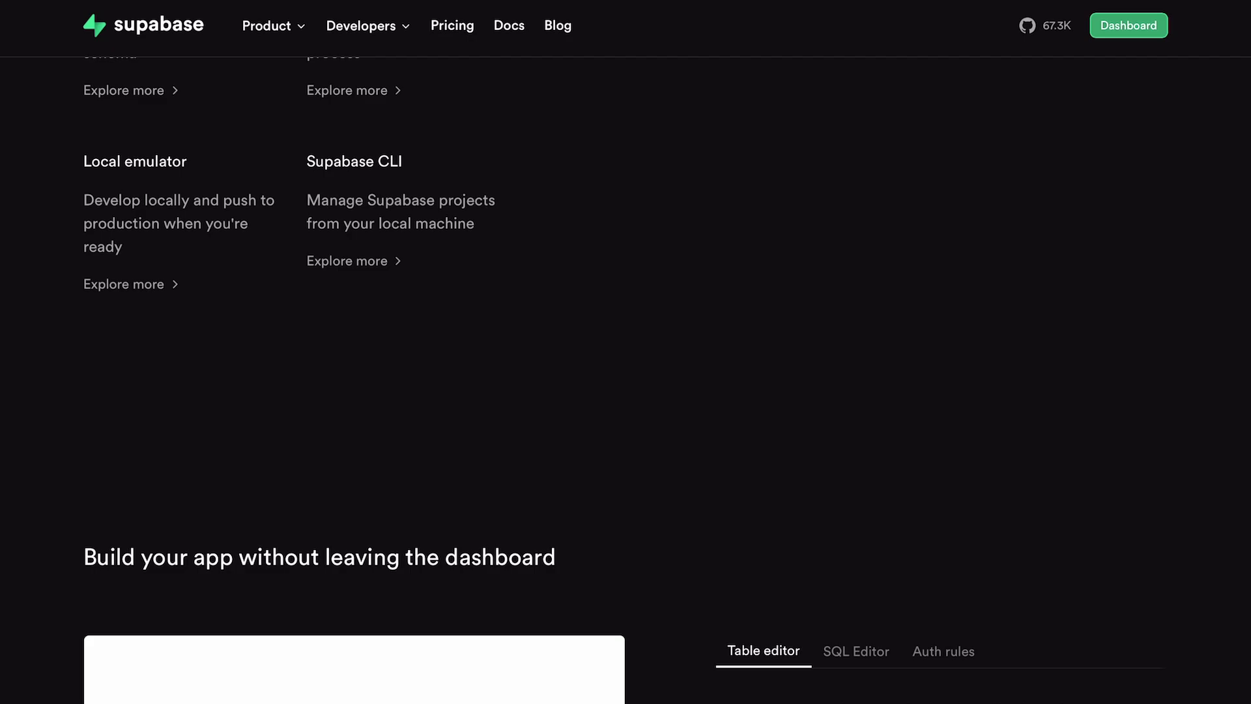
scroll(626, 377, down, 10)
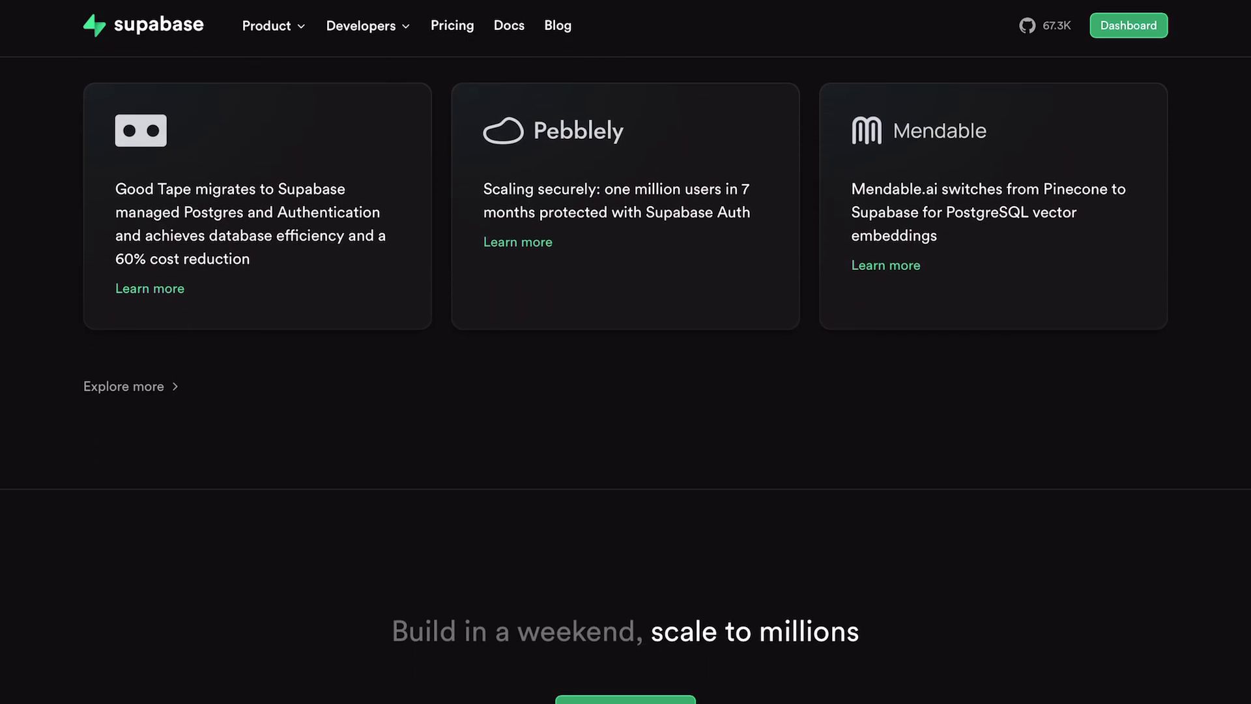
scroll(626, 376, down, 2)
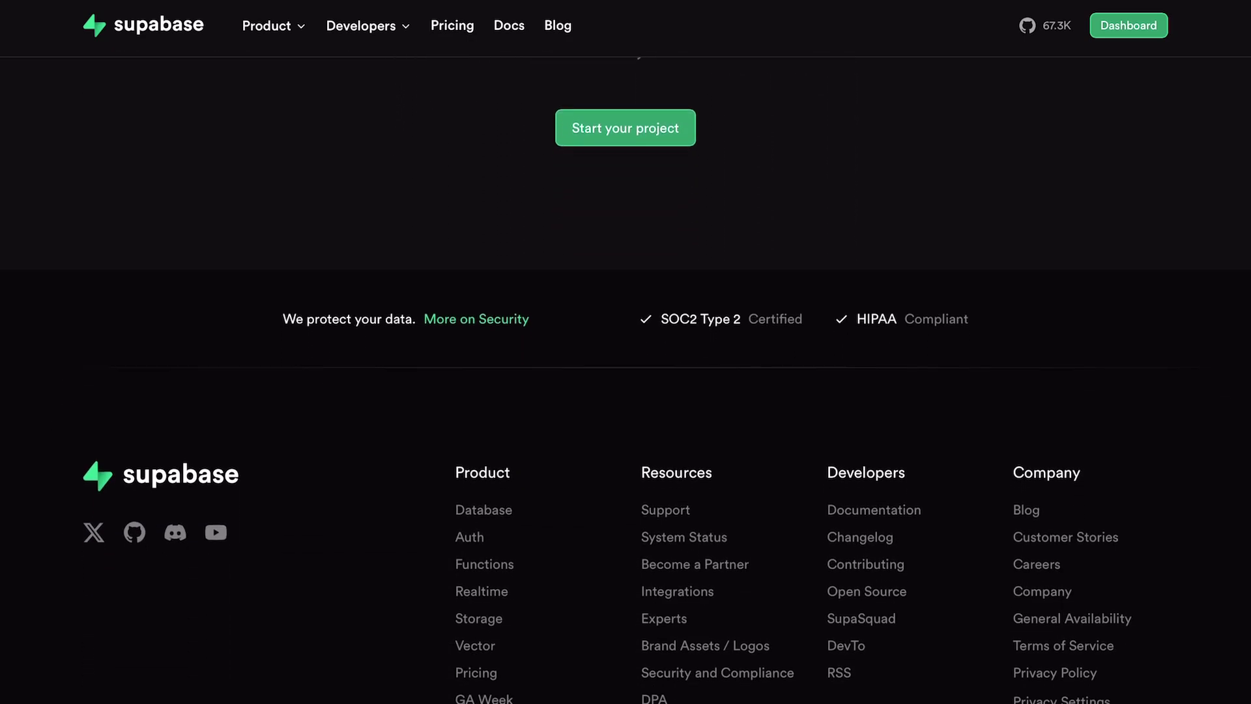
scroll(626, 377, up, 4)
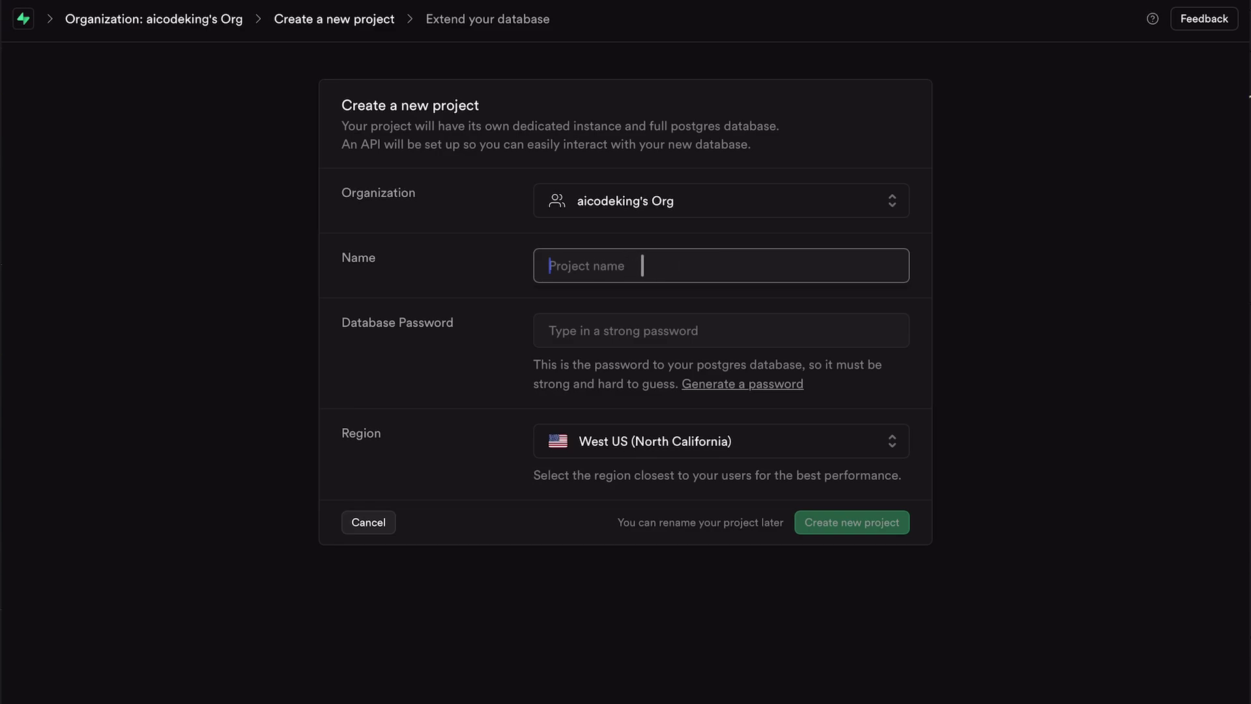
Name the project bestdbever, paste a database password, and create it in West US (North California)
text(m)
key(BackSpace)
text(bestdbever)
click(619, 329)
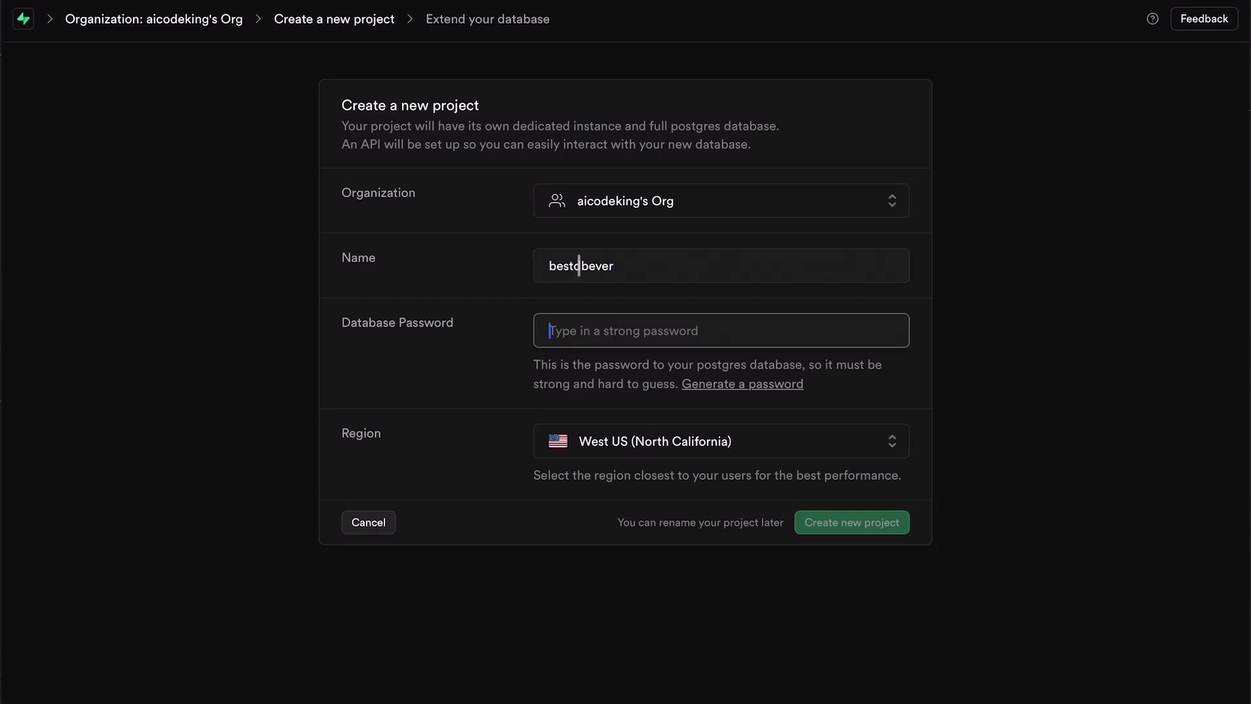
key(ctrl+v)
click(838, 522)
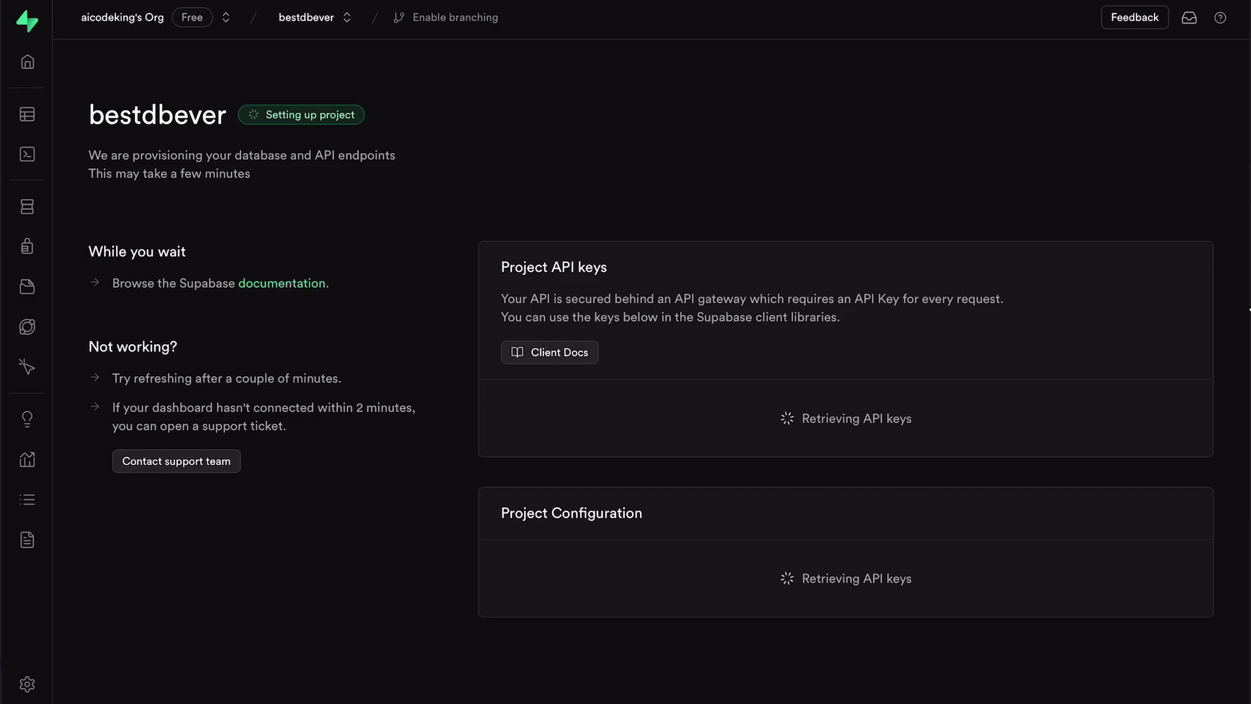
Copy the pooled Postgres URI from Database Settings and select the old DATABASE_URL value in .env
click(79, 682)
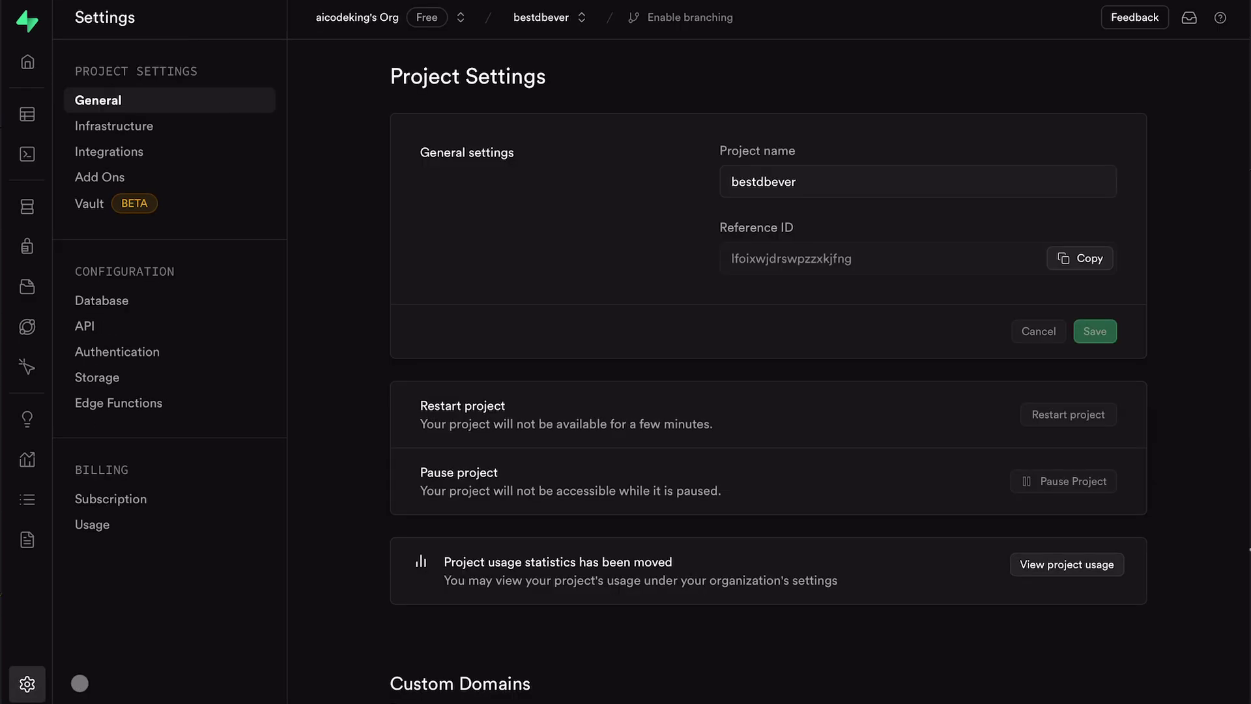
click(212, 126)
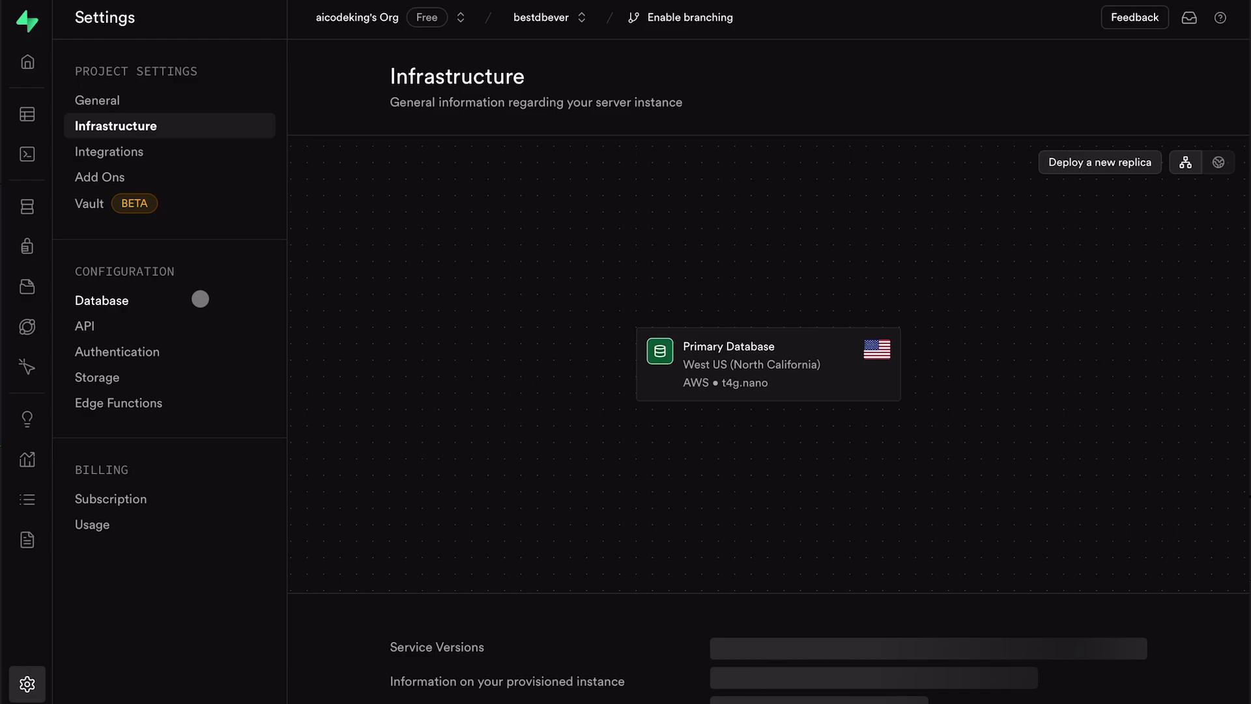
click(199, 299)
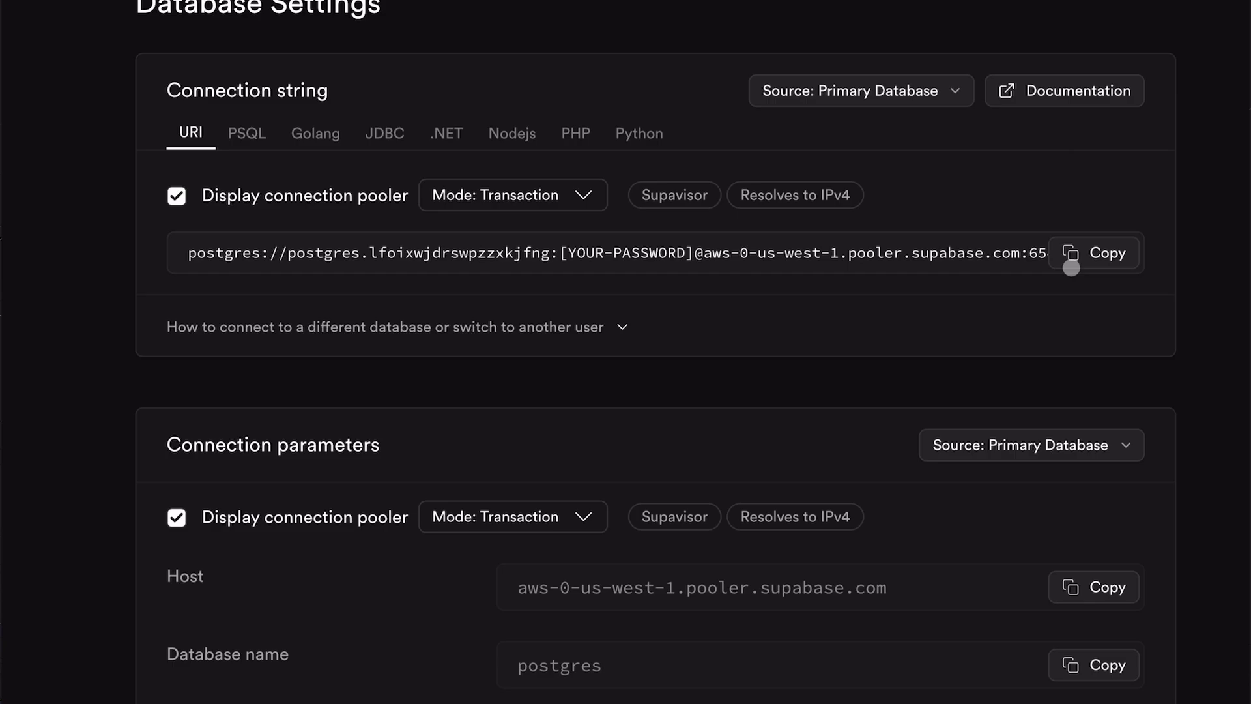
click(1088, 251)
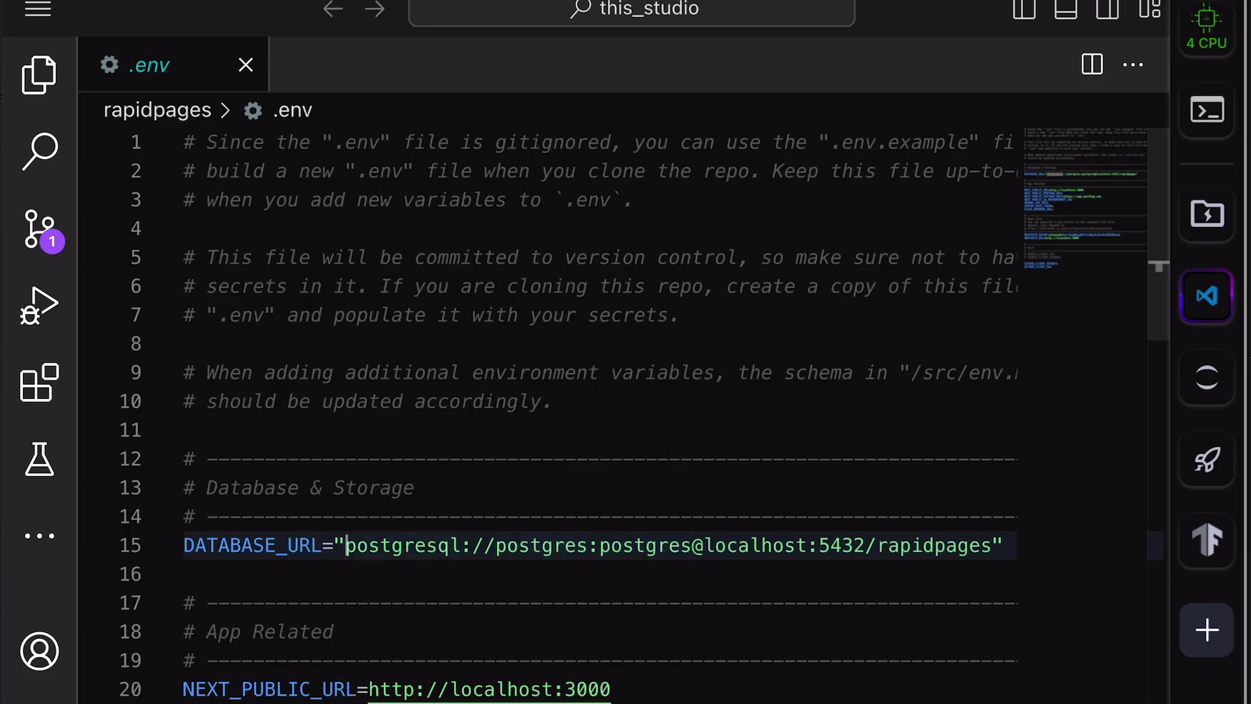
drag(346, 545, 992, 545)
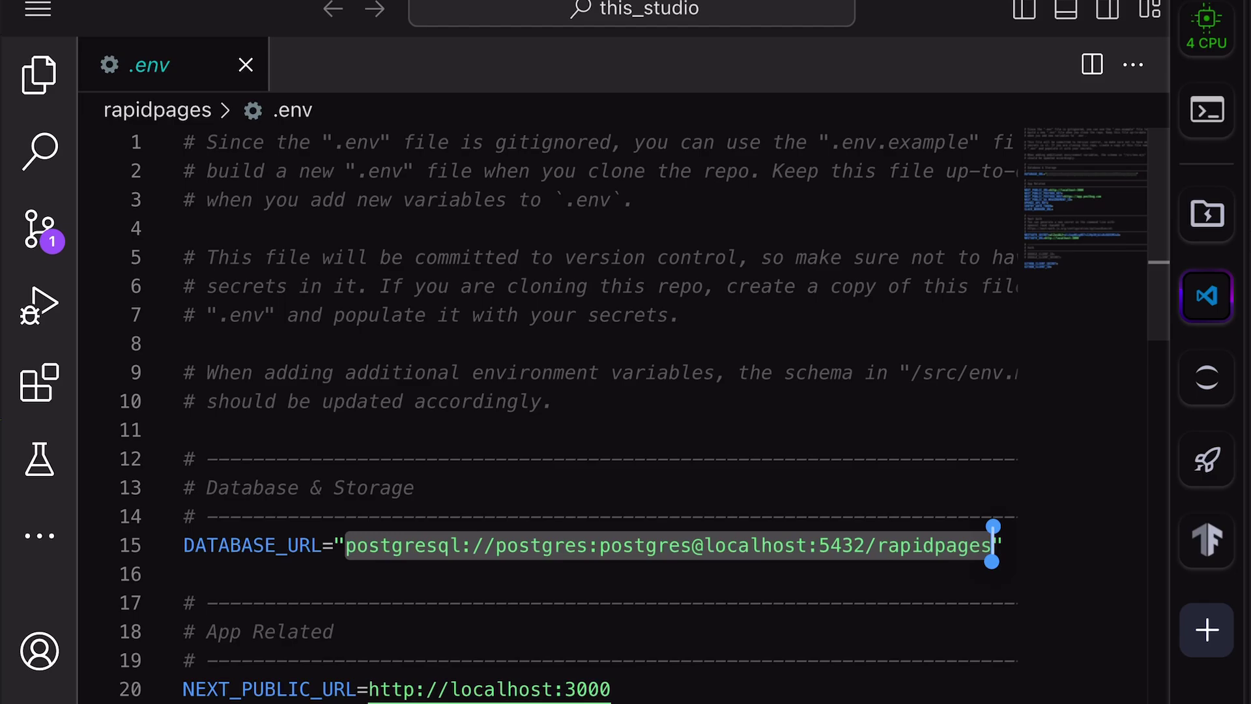
Paste the Supabase pooled URI into DATABASE_URL, select its [YOUR-PASSWORD] placeholder, and enter an OpenAI API key
key(ctrl+v)
click(788, 586)
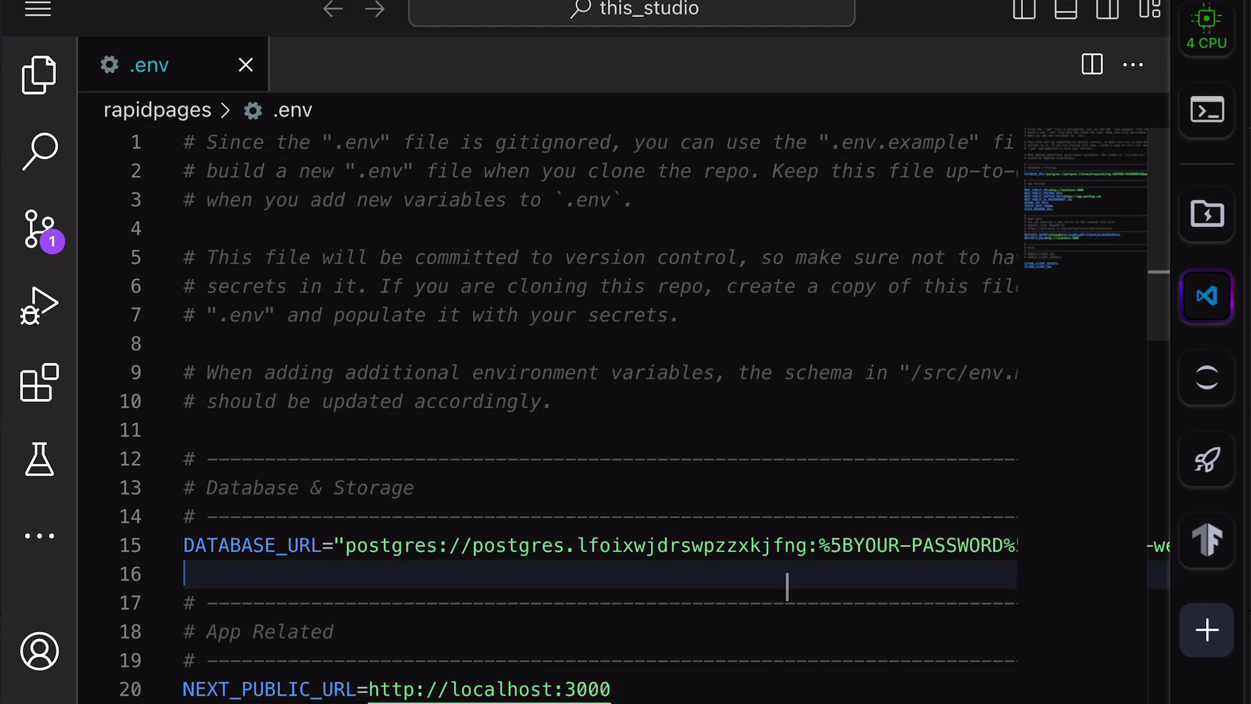
click(841, 544)
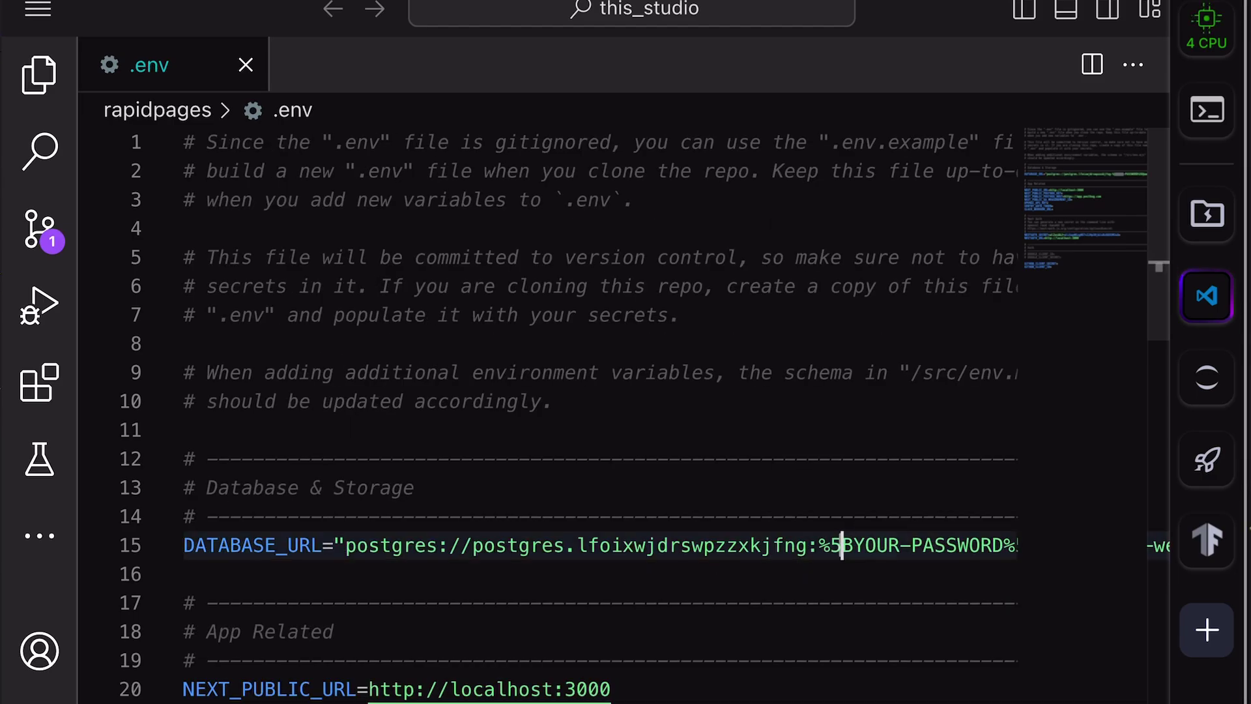
scroll(763, 579, right, 5)
drag(669, 512, 449, 511)
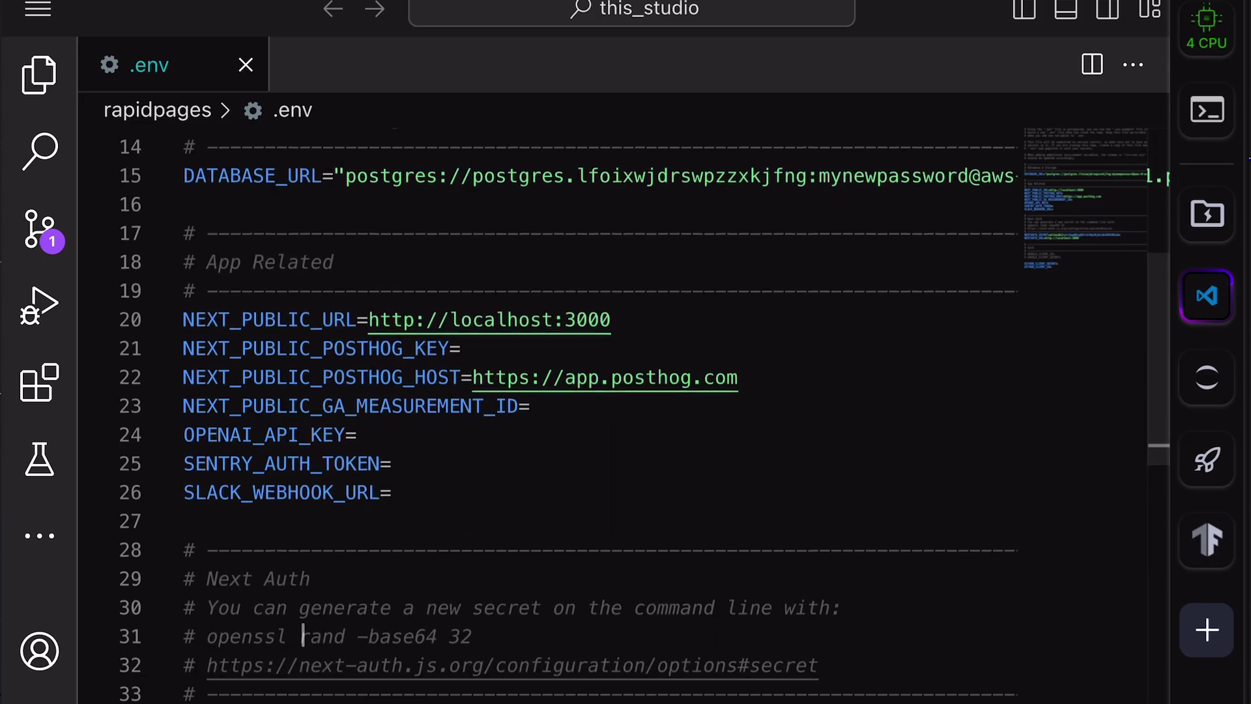
click(374, 404)
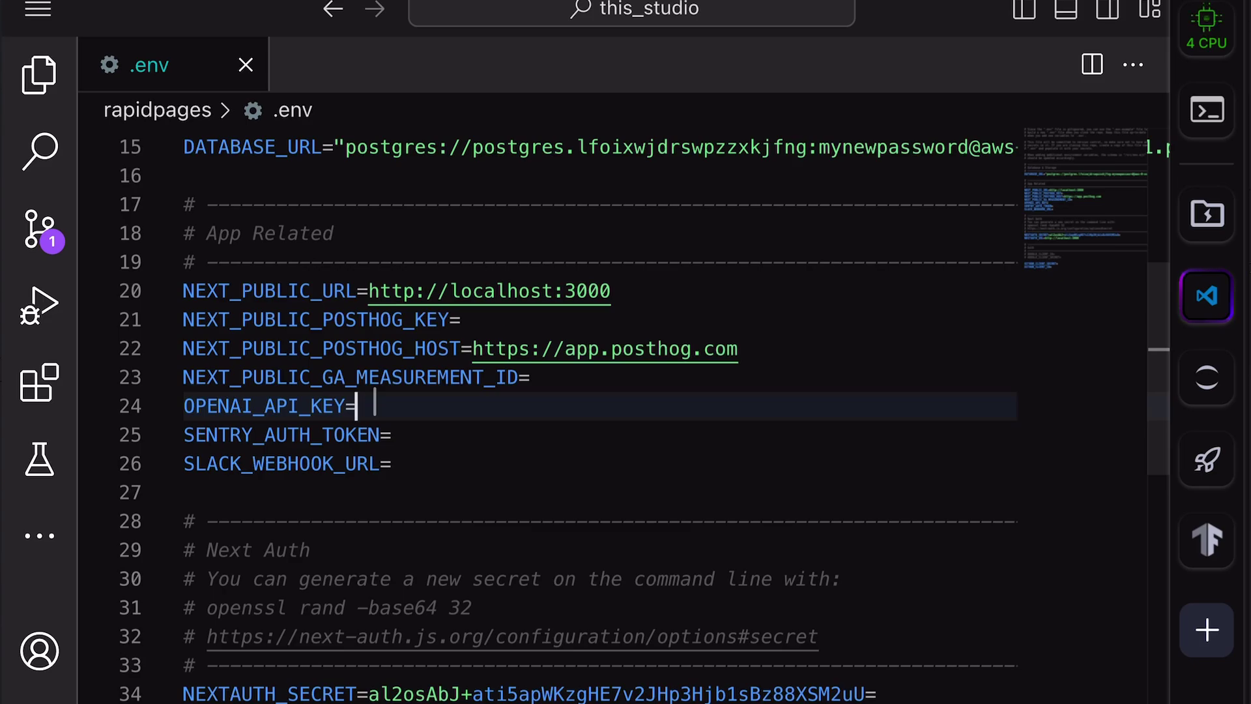
text(sk-)
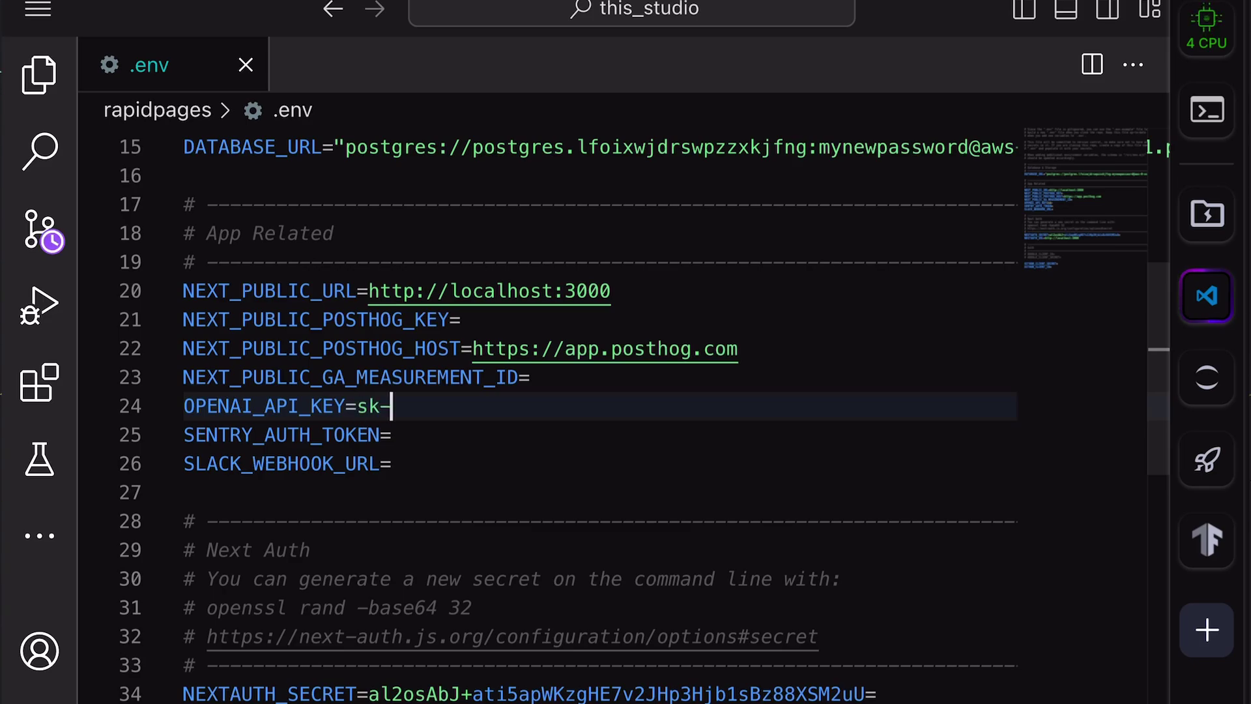
text(my-open-a)
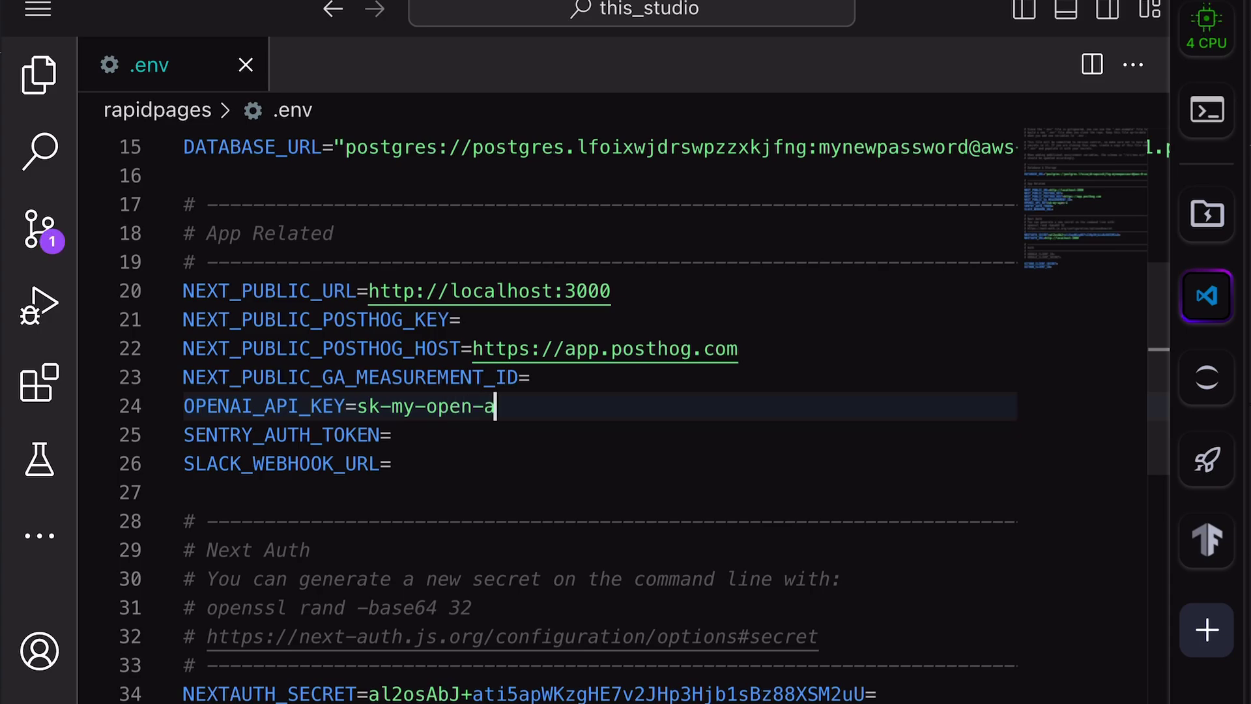
text(i-api-)
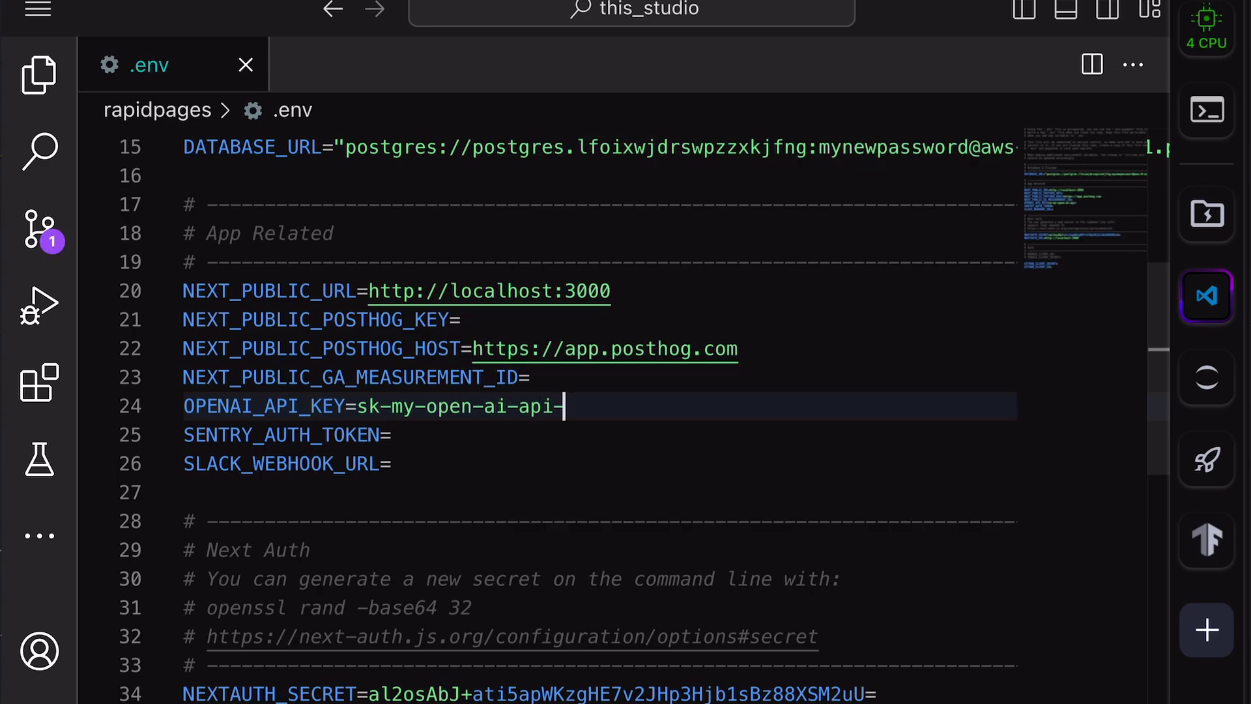
text(key-that-works)
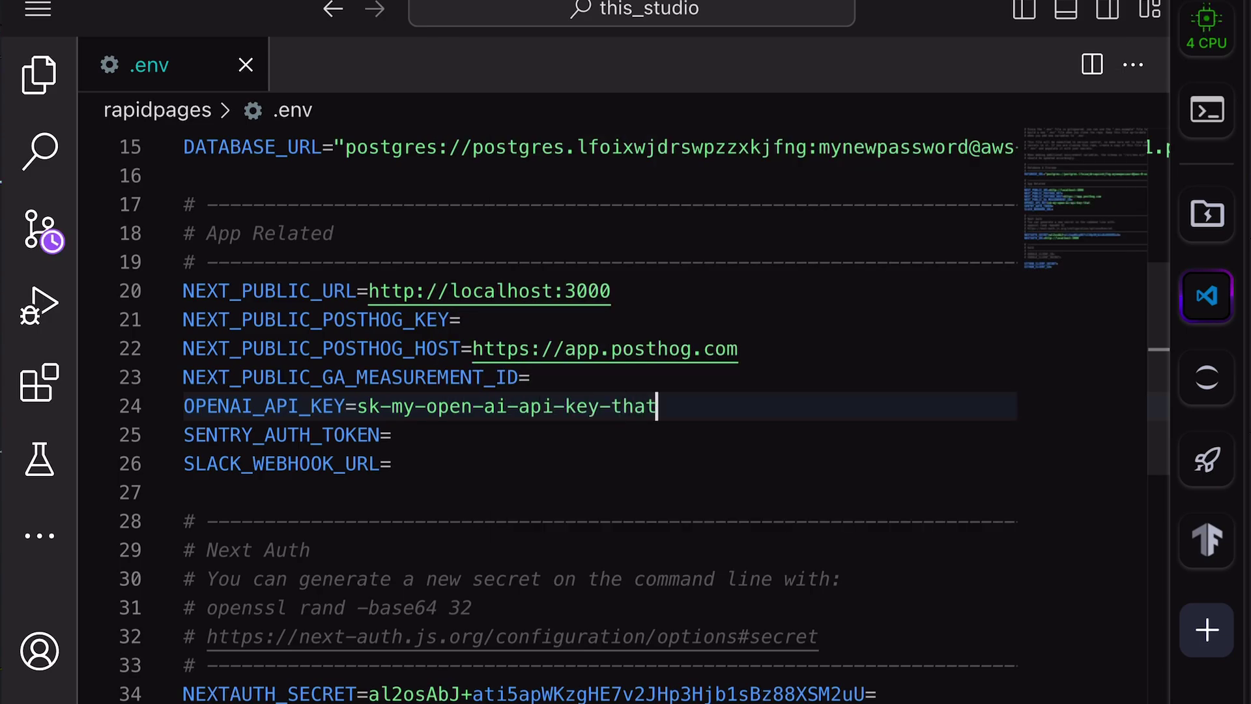
text(!)
Go to GitHub's Developer settings and begin registering a new OAuth app
click(462, 407)
click(470, 431)
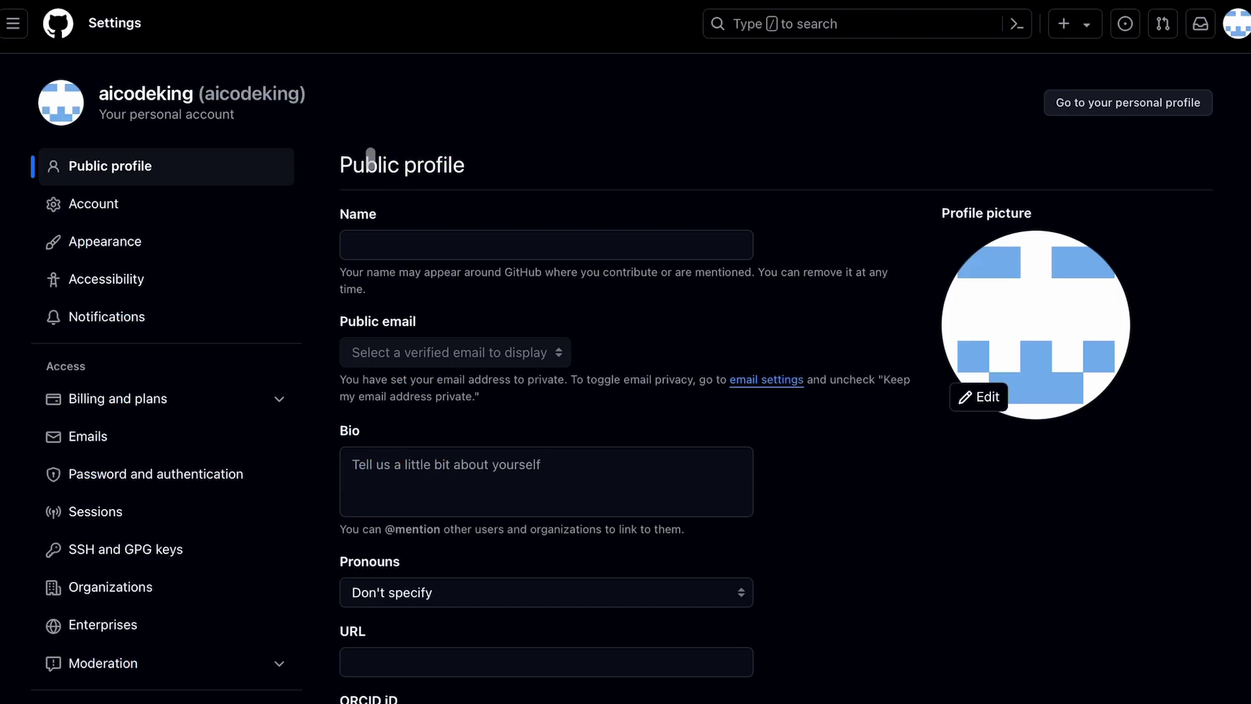
scroll(290, 324, down, 12)
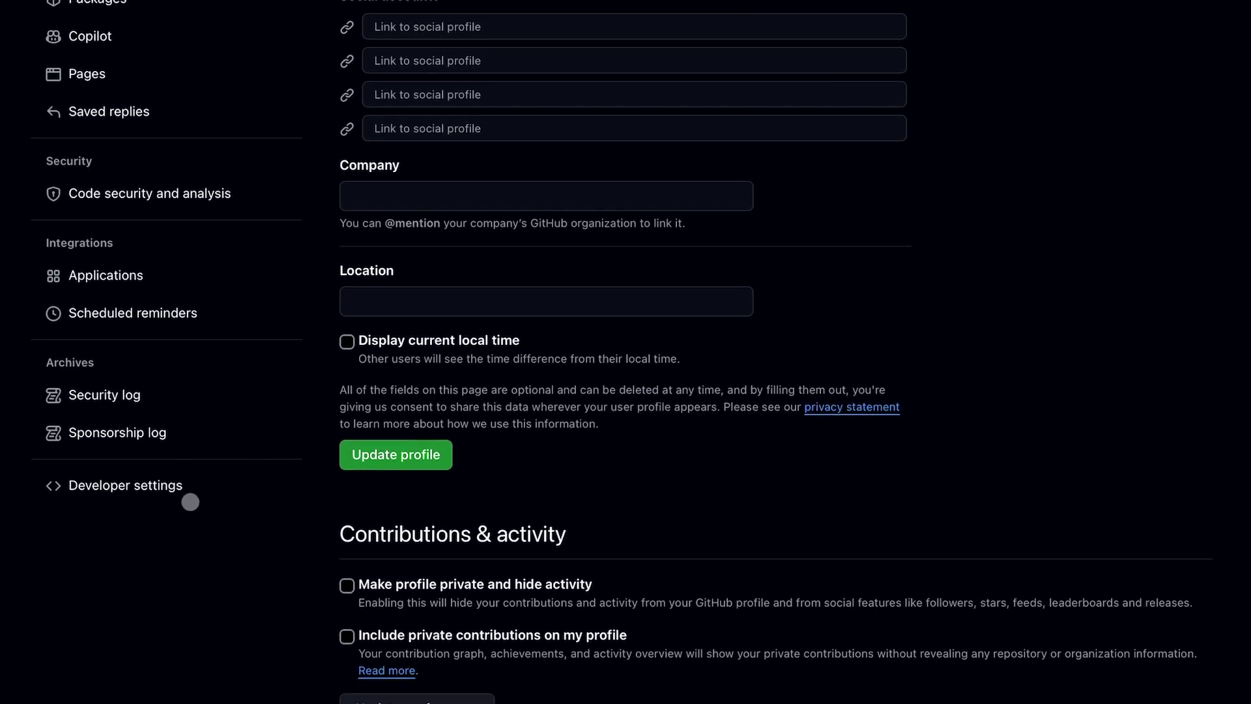
click(190, 502)
click(162, 135)
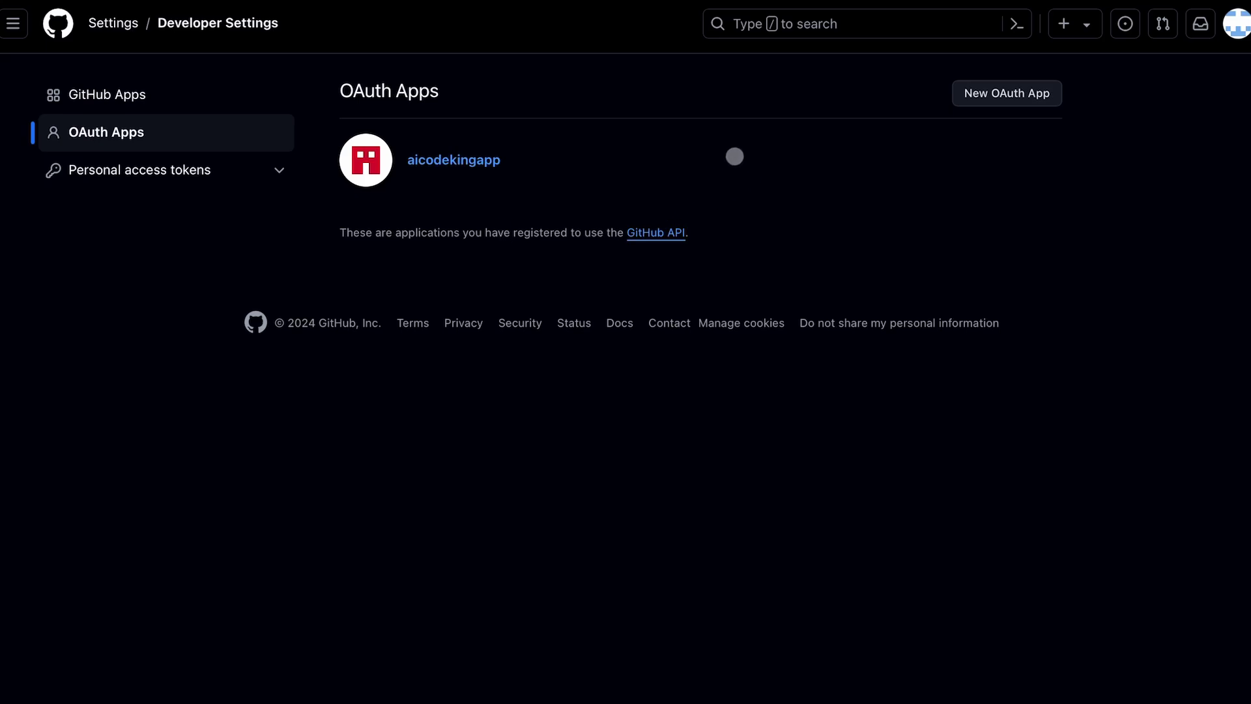
click(991, 92)
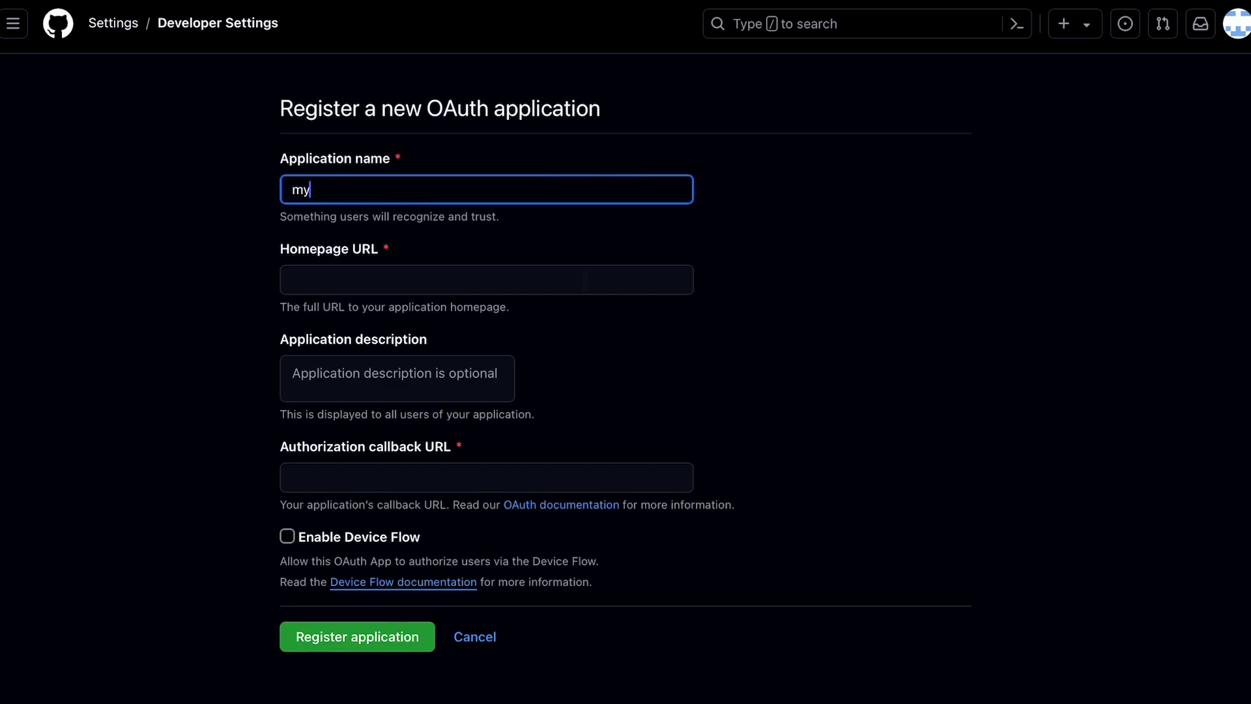
text(mynewapp)
click(479, 279)
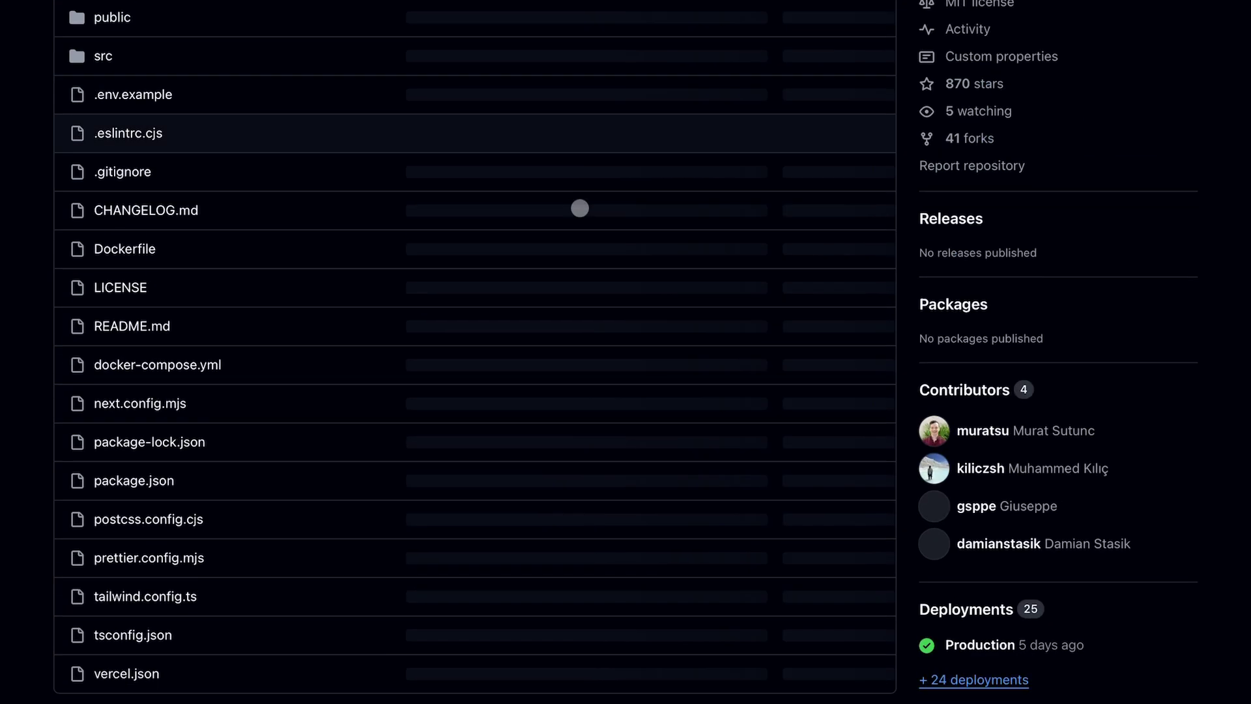
scroll(578, 207, down, 15)
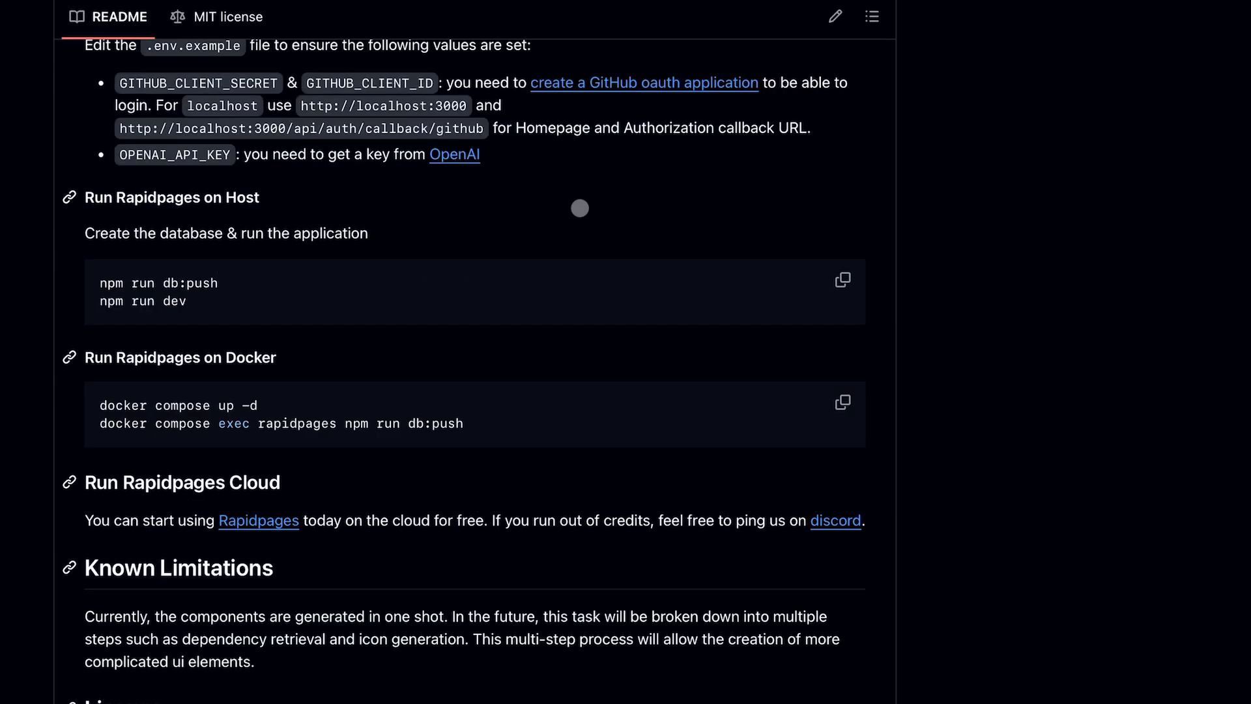
scroll(580, 208, up, 5)
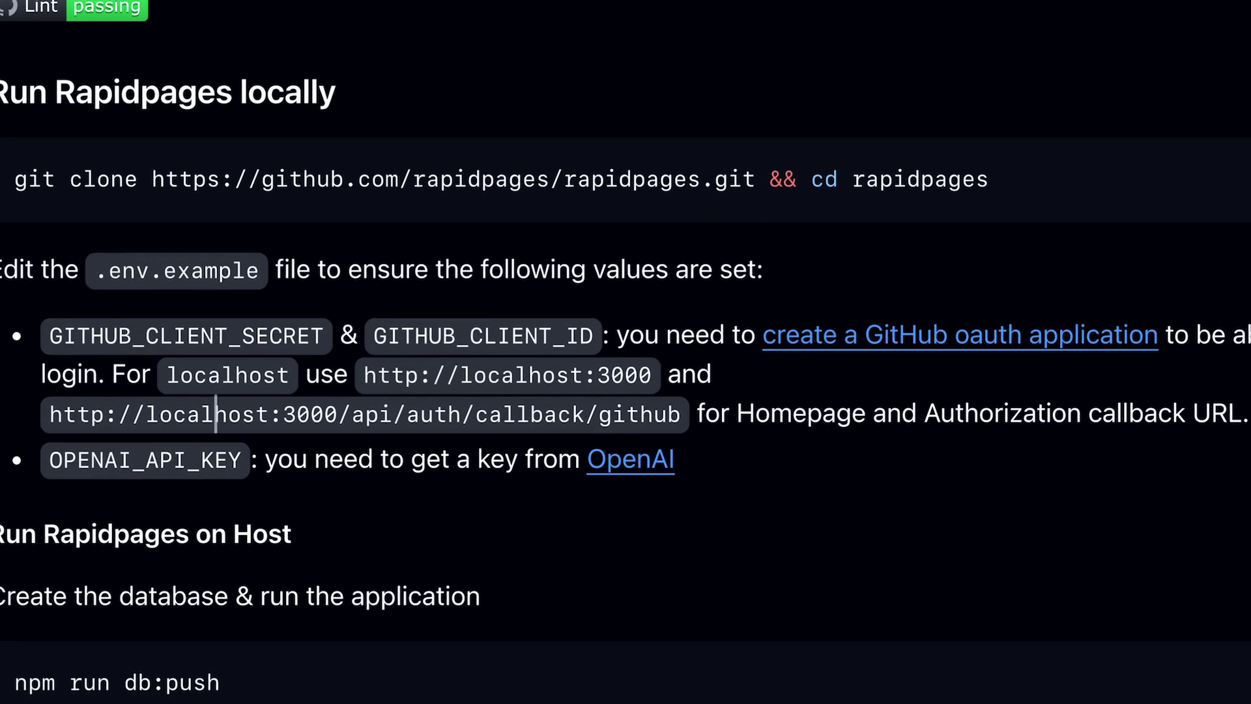
drag(407, 376, 682, 375)
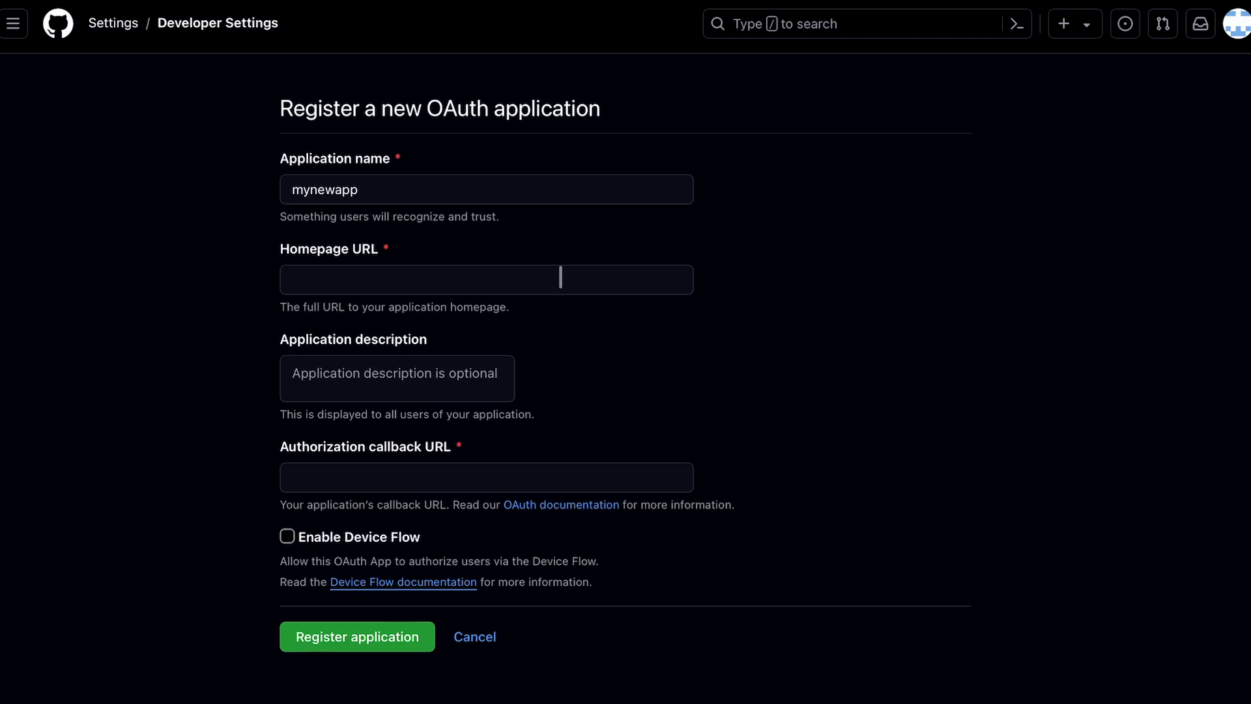
click(561, 274)
text(http://localhost:3000/)
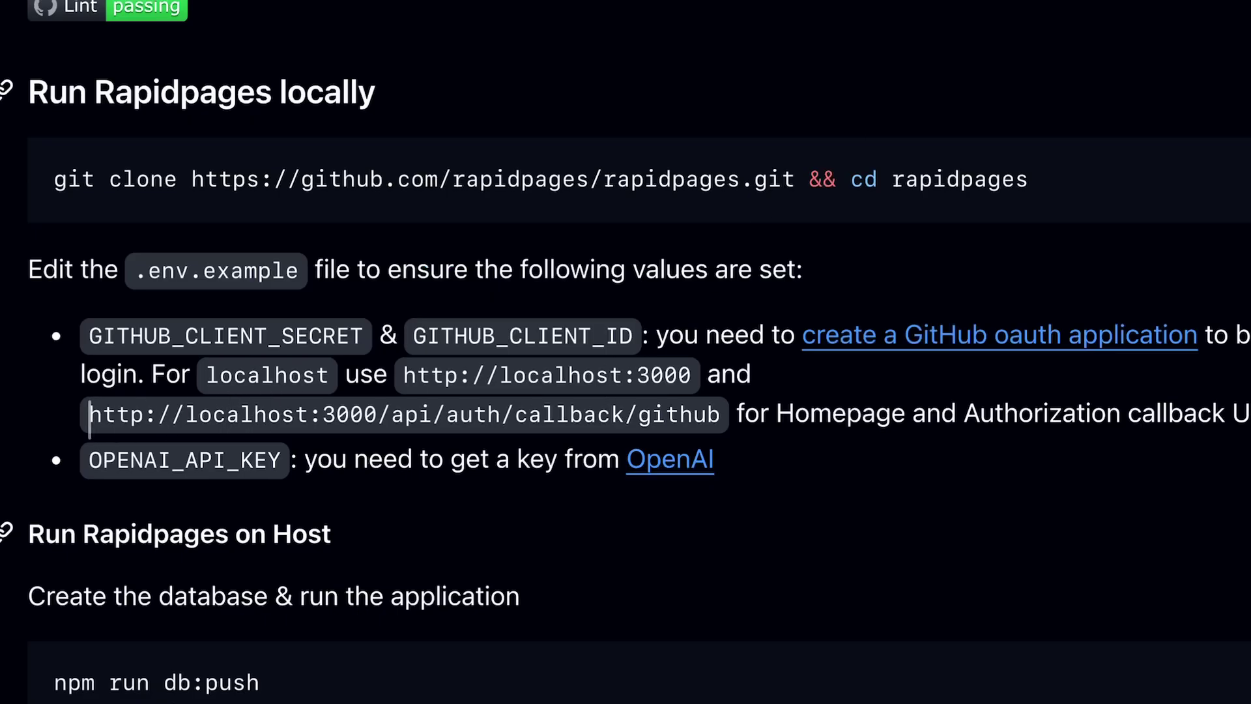
mouse_move(90, 414)
mouse_down()
mouse_move(719, 415)
mouse_move(78, 415)
mouse_up()
key(ctrl+c)
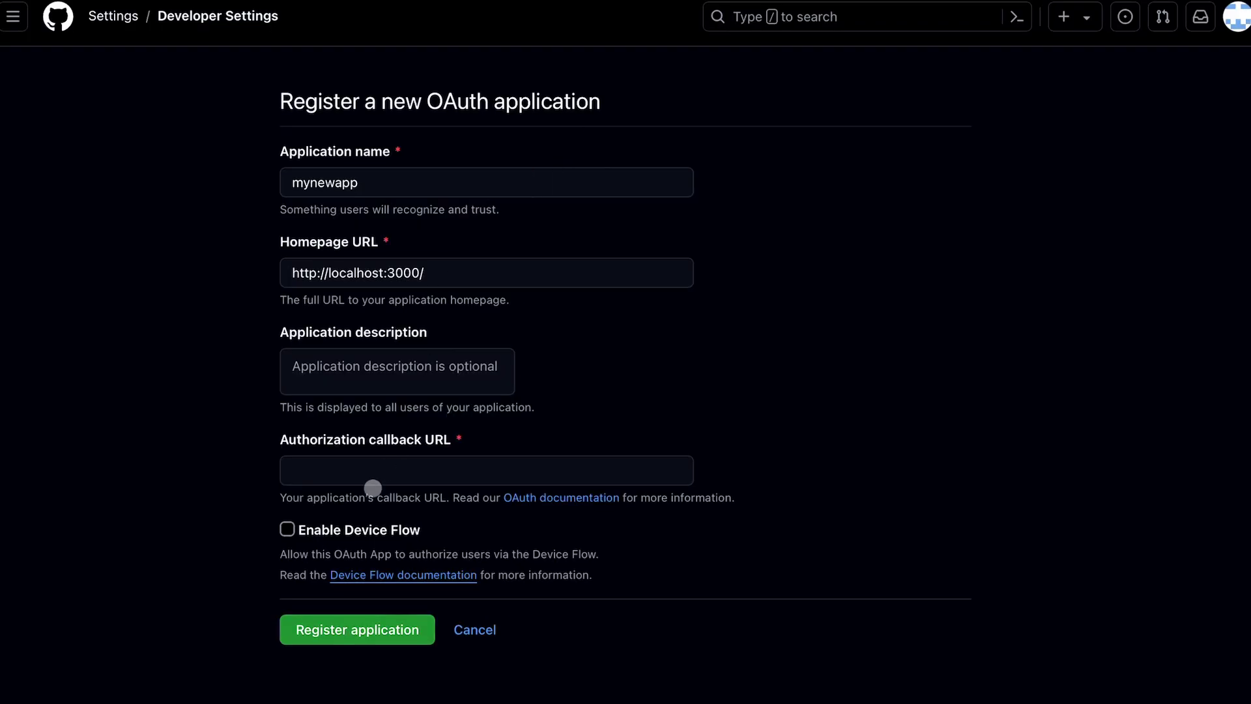
click(370, 471)
key(ctrl+v)
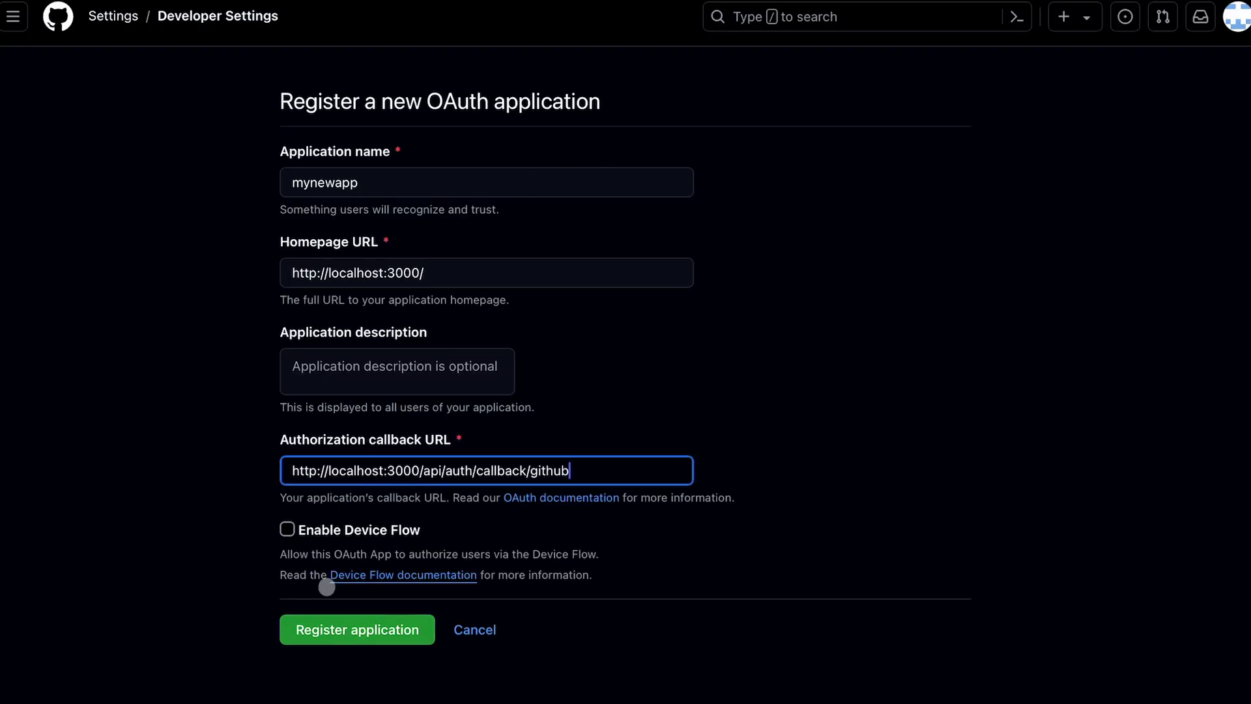
click(331, 632)
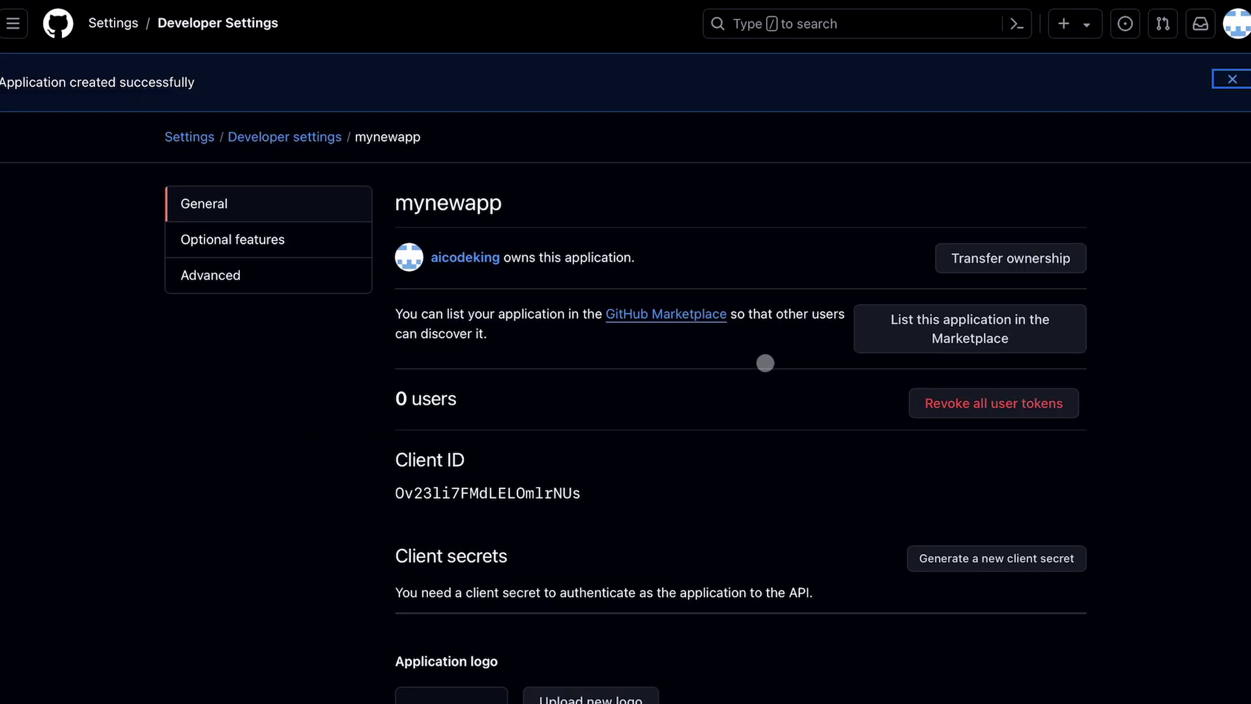
scroll(765, 363, down, 3)
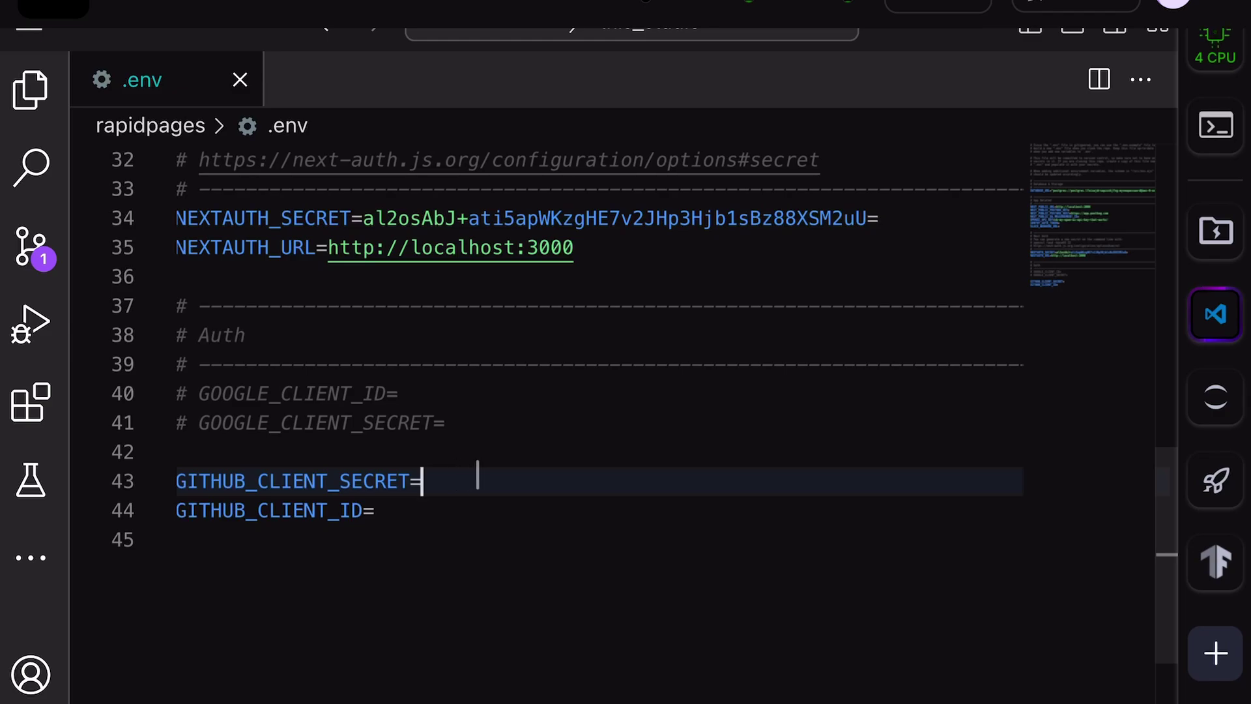
Fill GITHUB_CLIENT_SECRET with 'you-secret-key-goes-here' and GITHUB_CLIENT_ID with 'your-client-id-goes-here'
text(you-se)
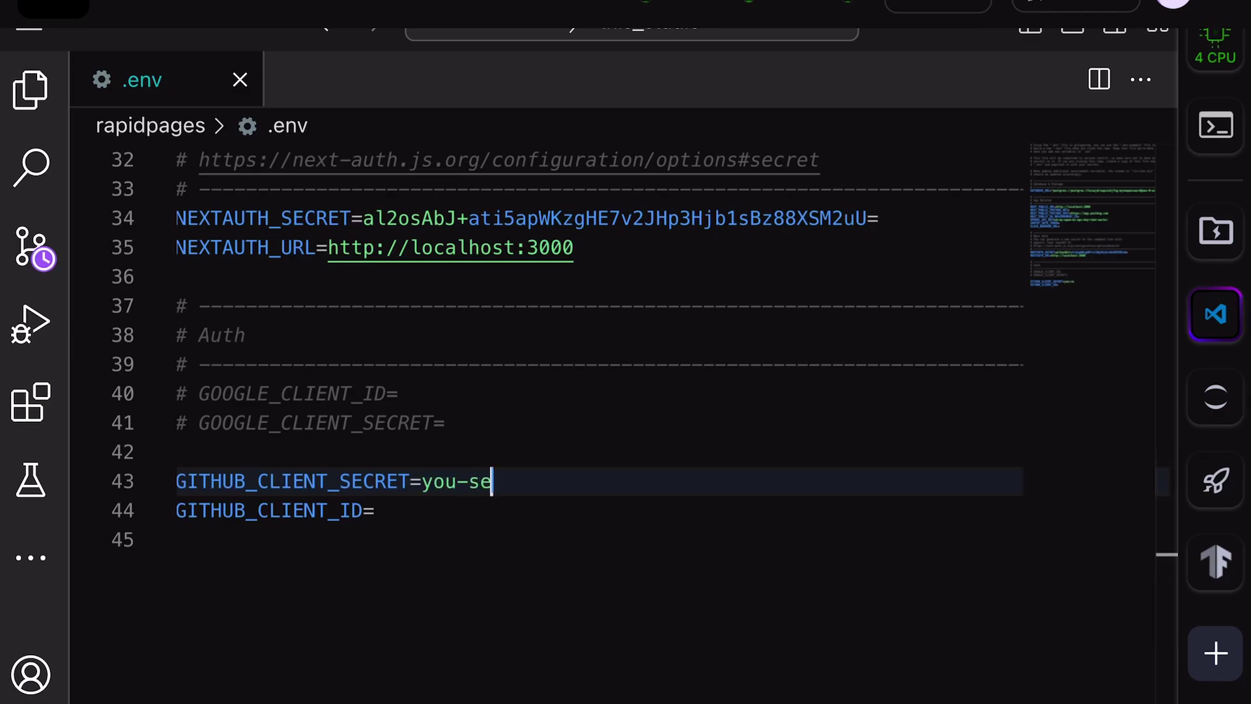
text(cret-key-g)
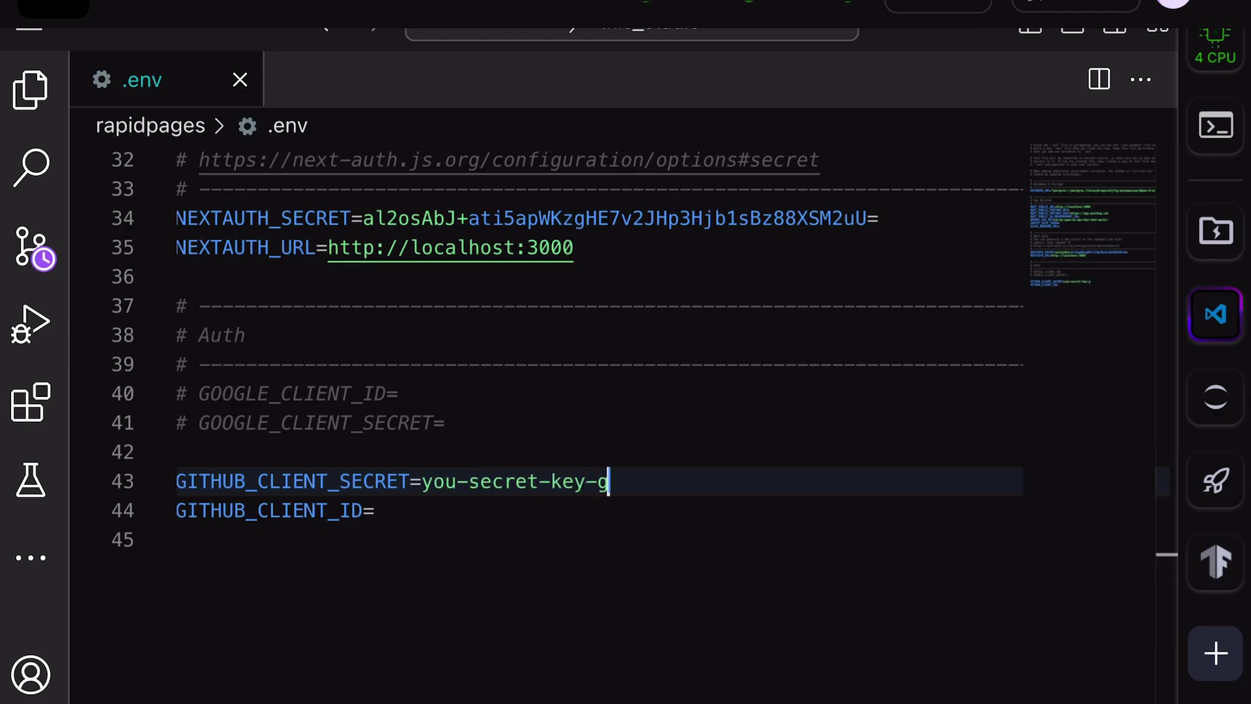
text(oes-here)
click(410, 507)
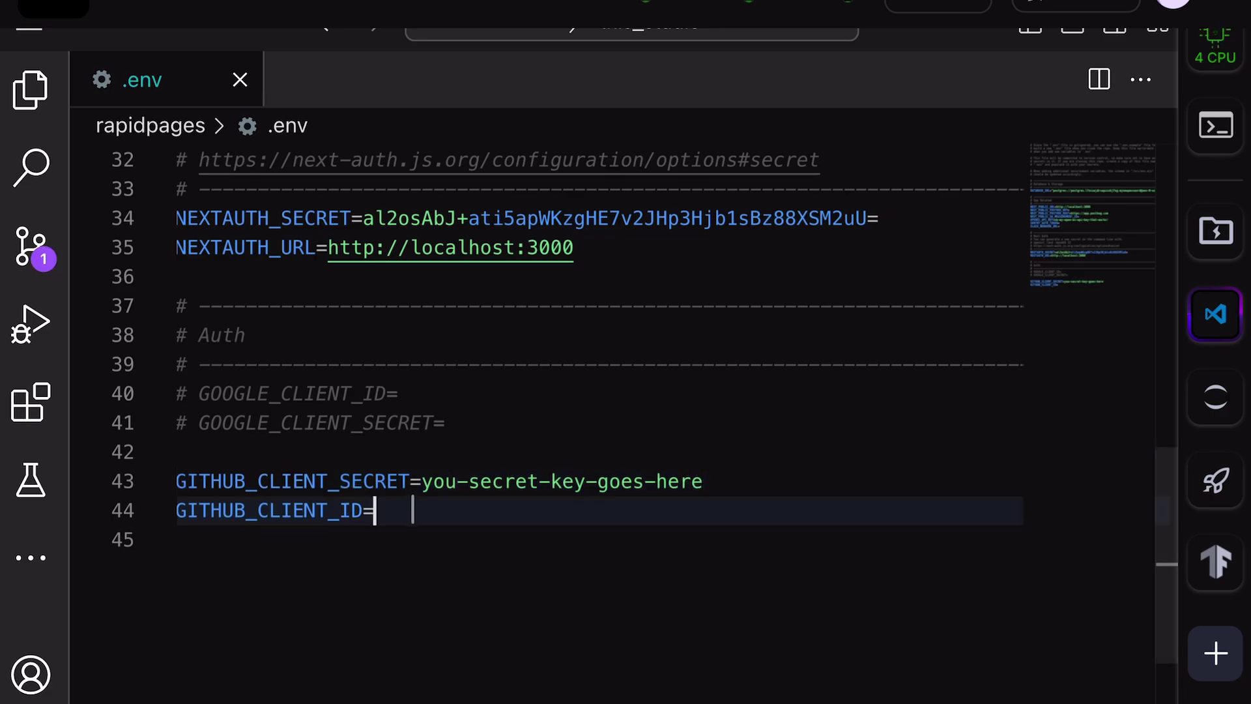
text(your-client-id-)
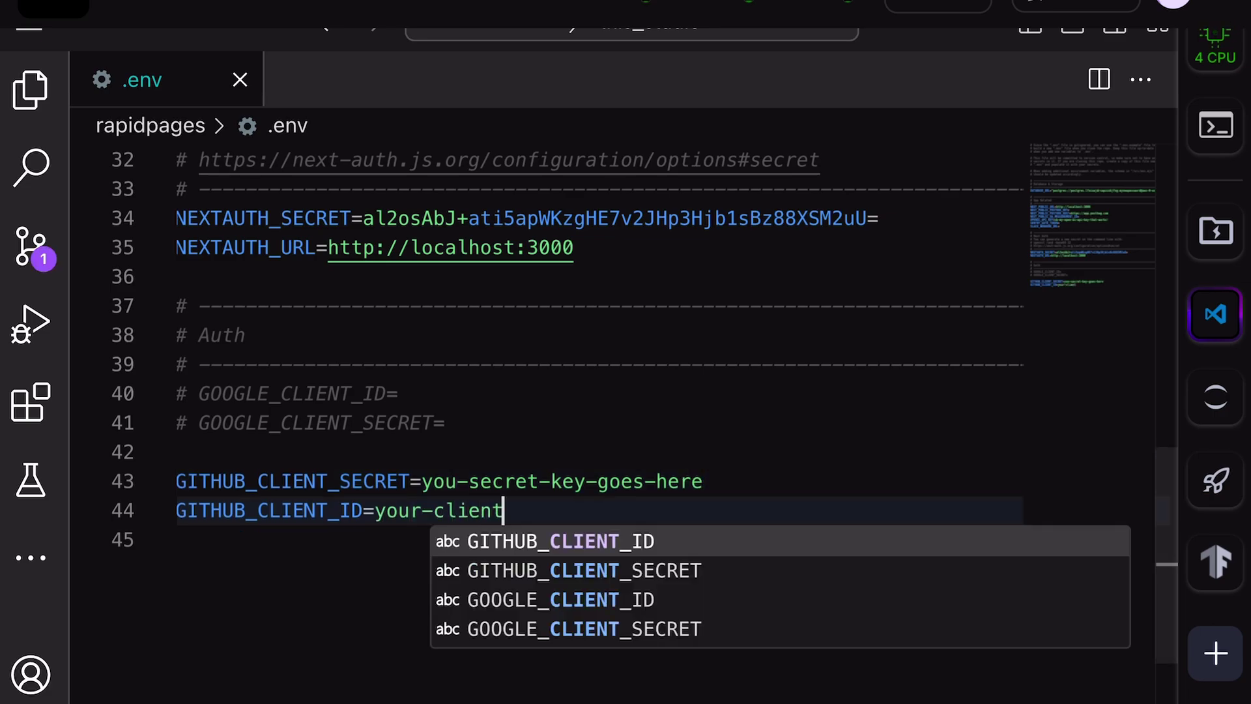
text(goes-here)
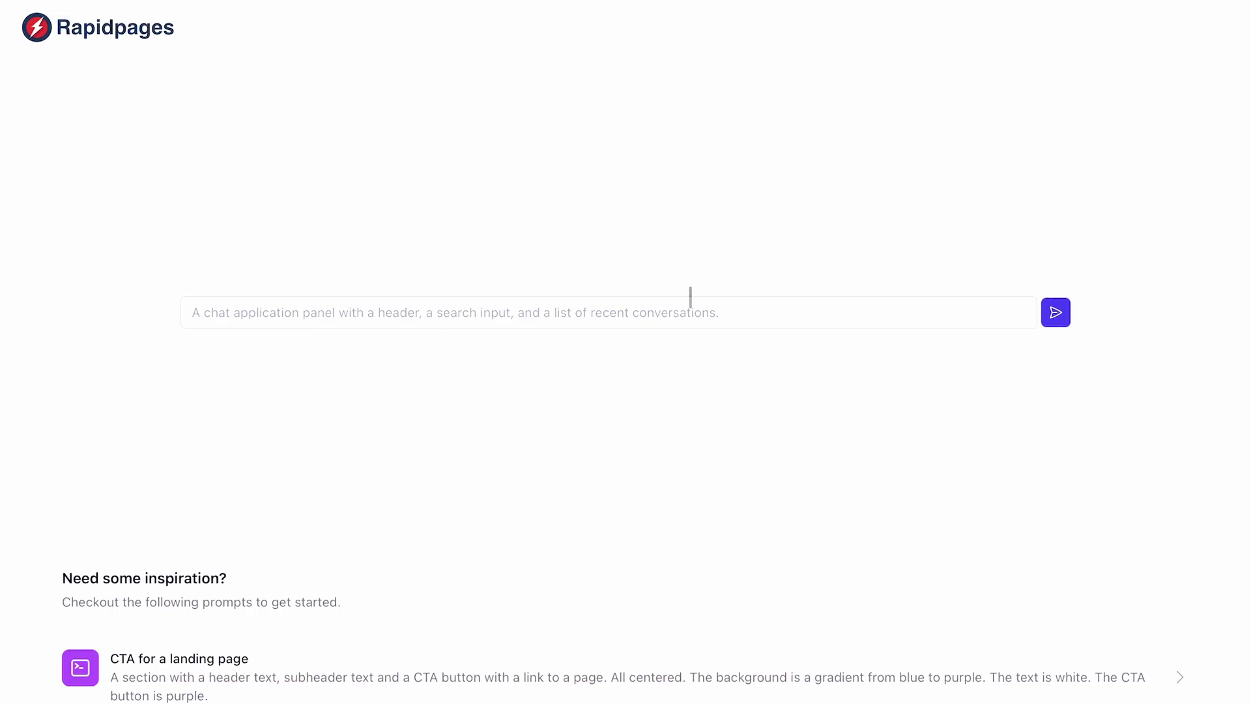
Begin typing the landing page description into the Rapidpages prompt box
click(690, 297)
text(A)
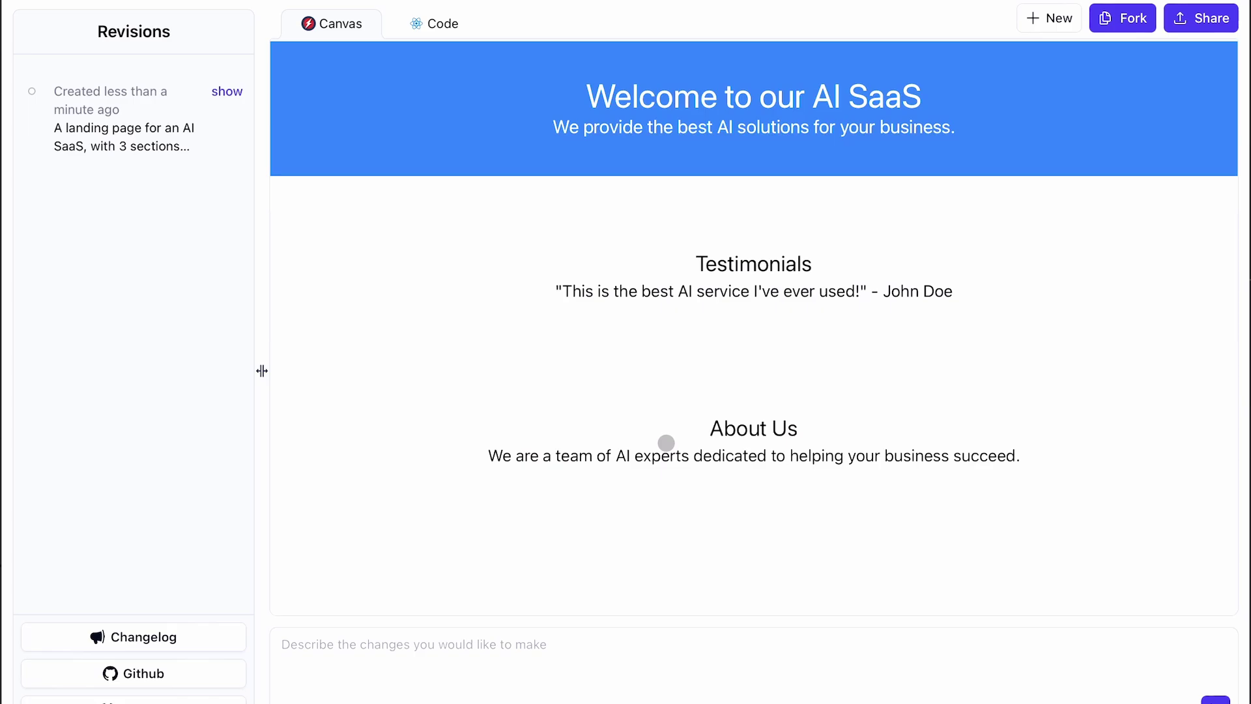
click(610, 672)
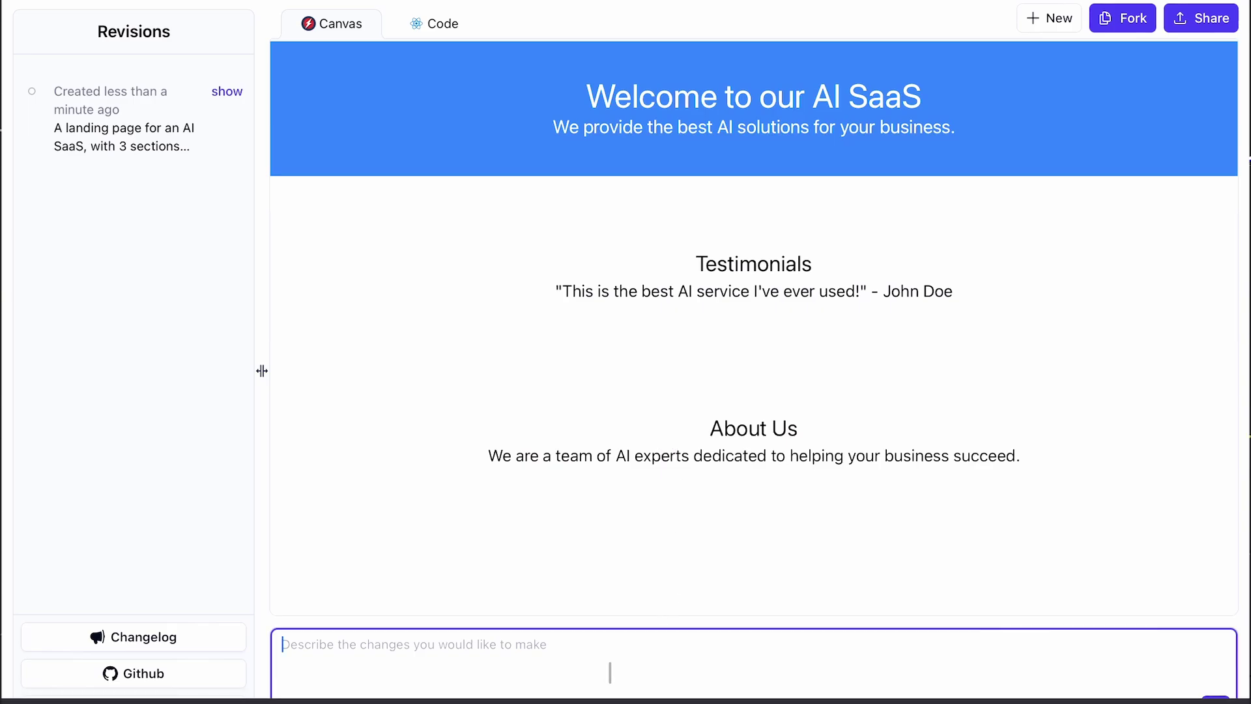
click(587, 520)
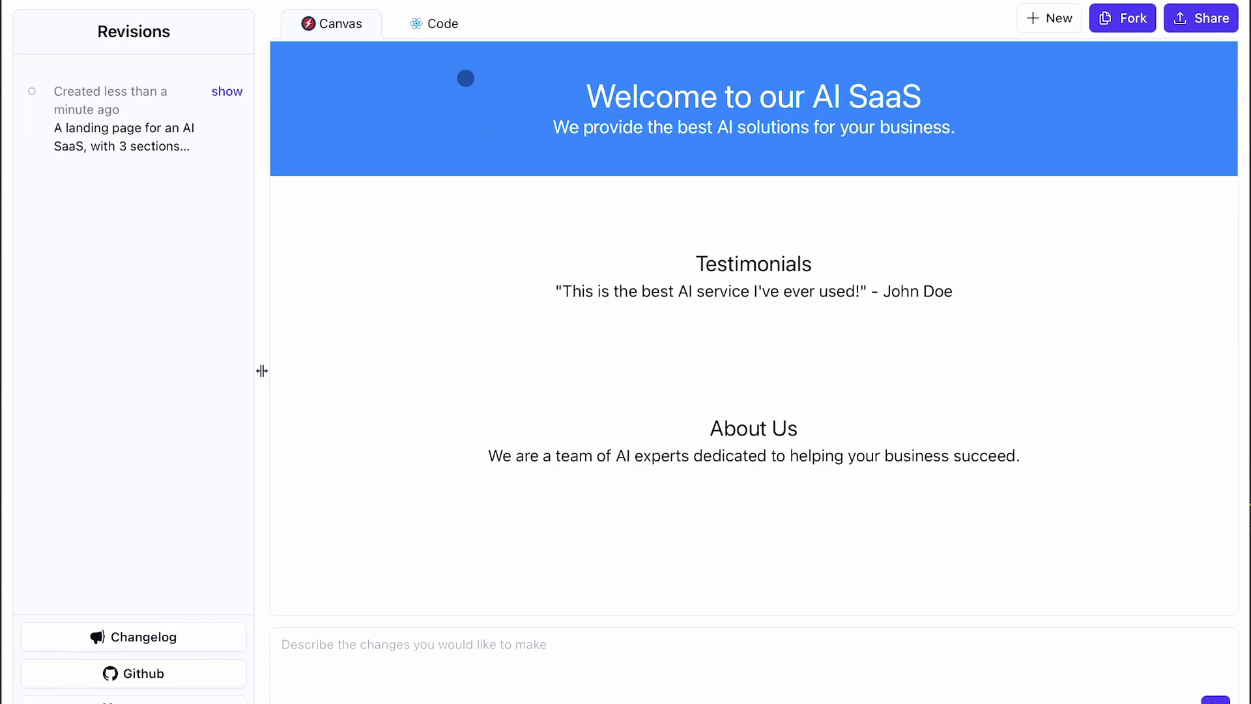
click(442, 23)
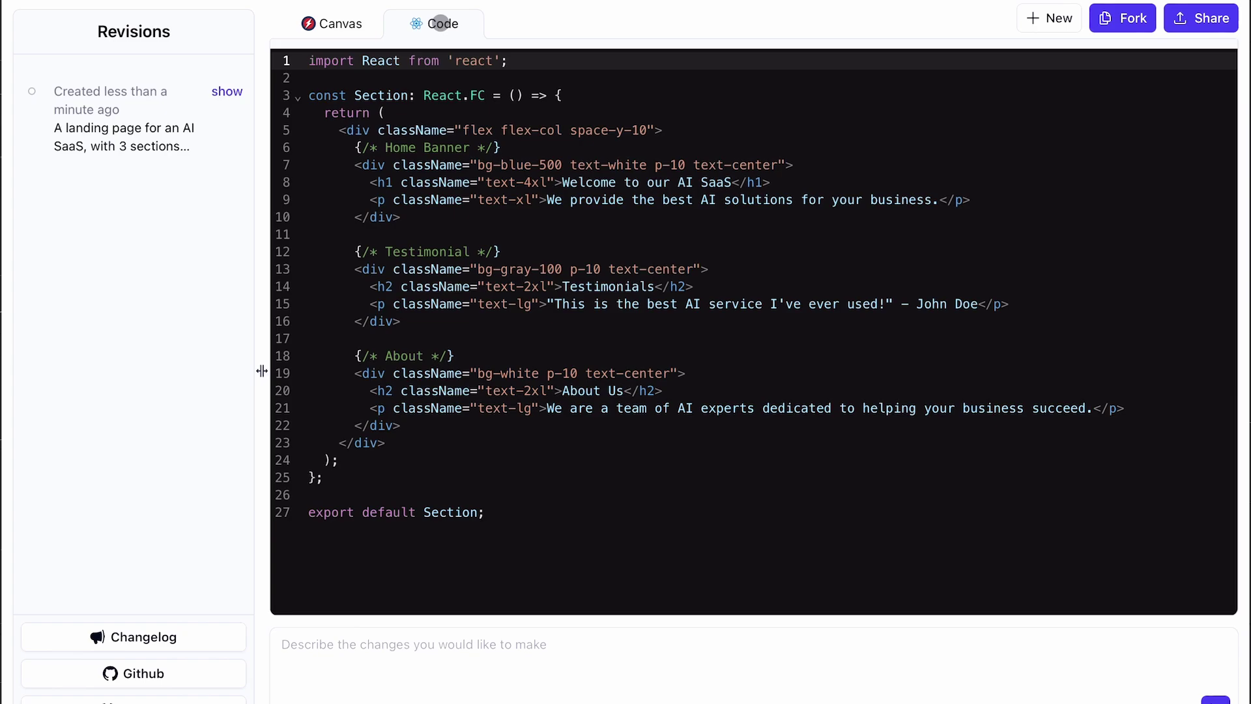
click(411, 77)
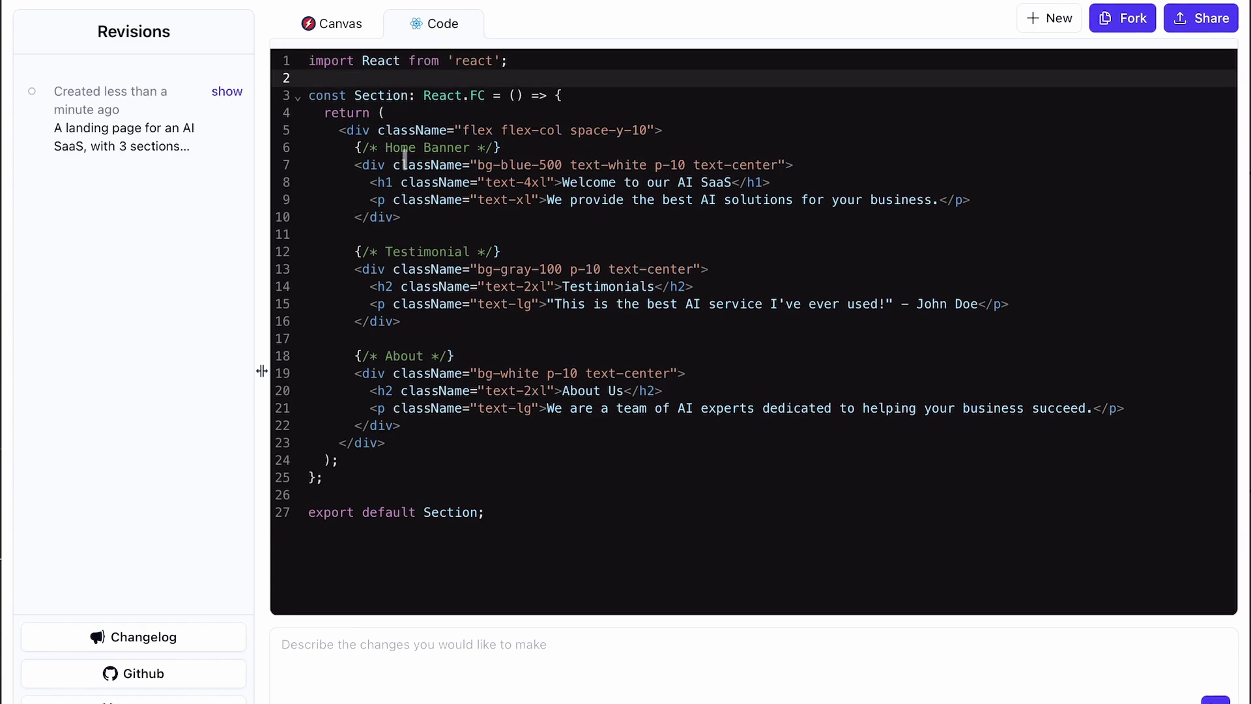
click(338, 165)
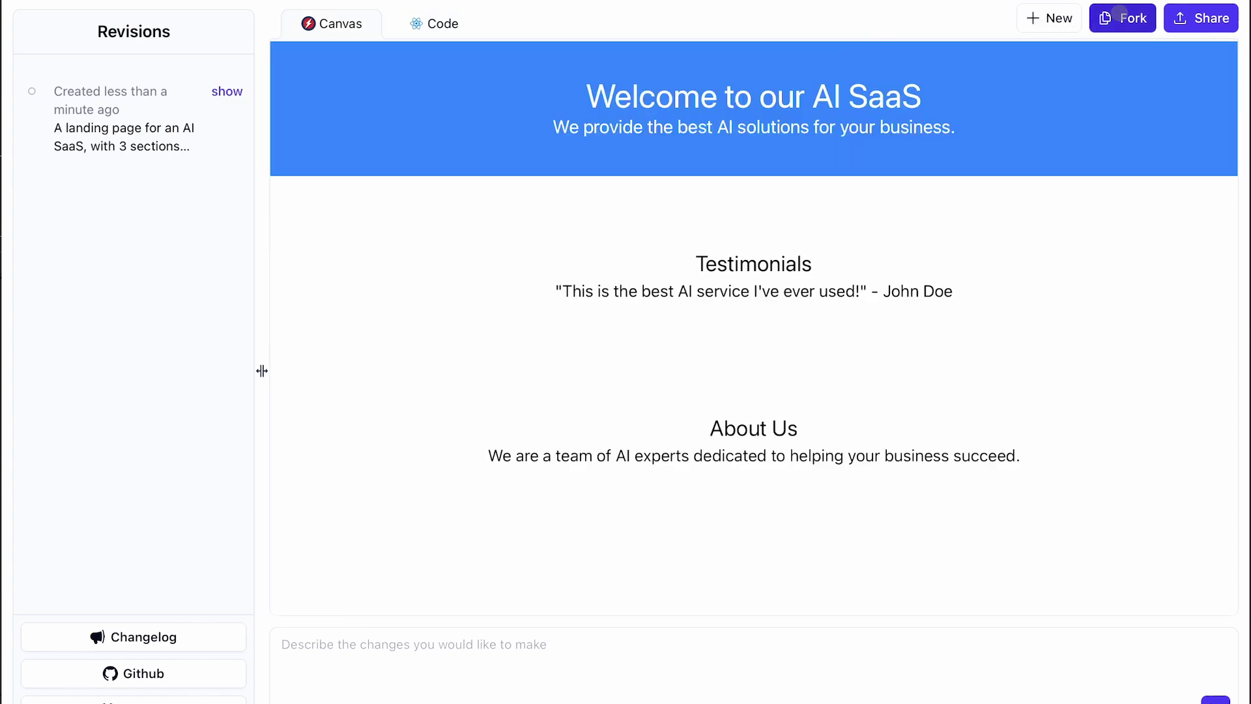
scroll(1018, 120, down, 1)
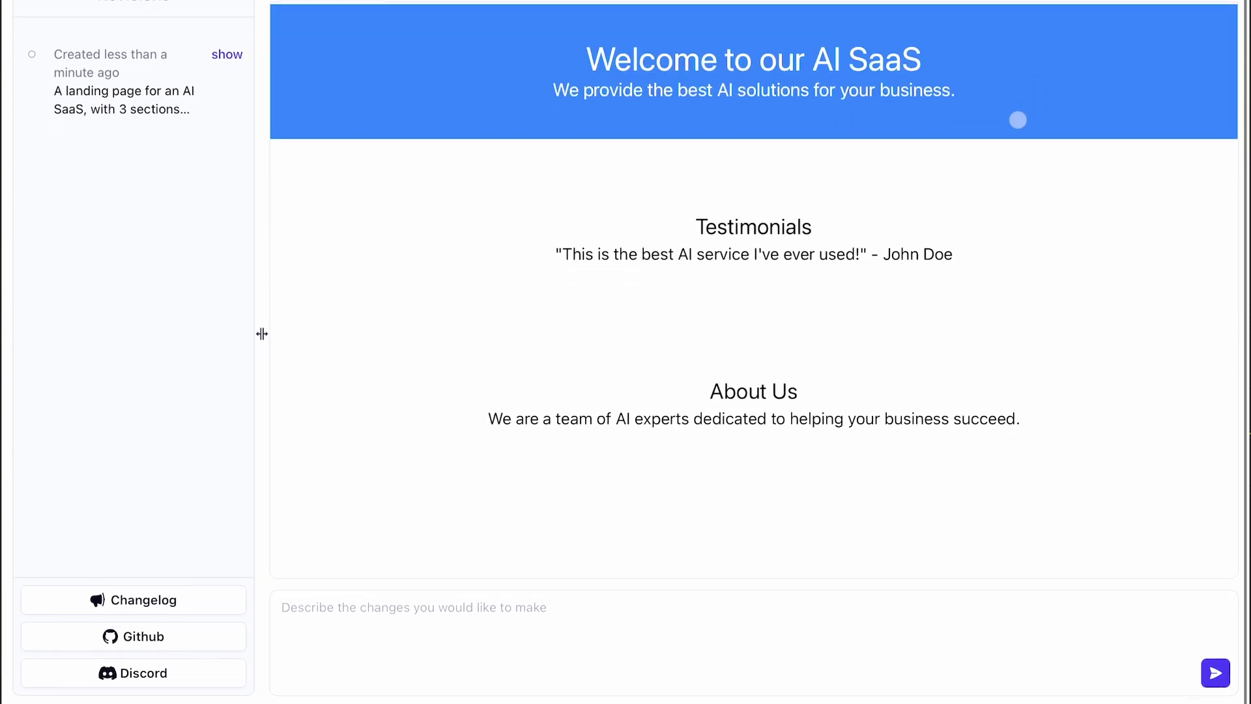
scroll(1018, 119, up, 1)
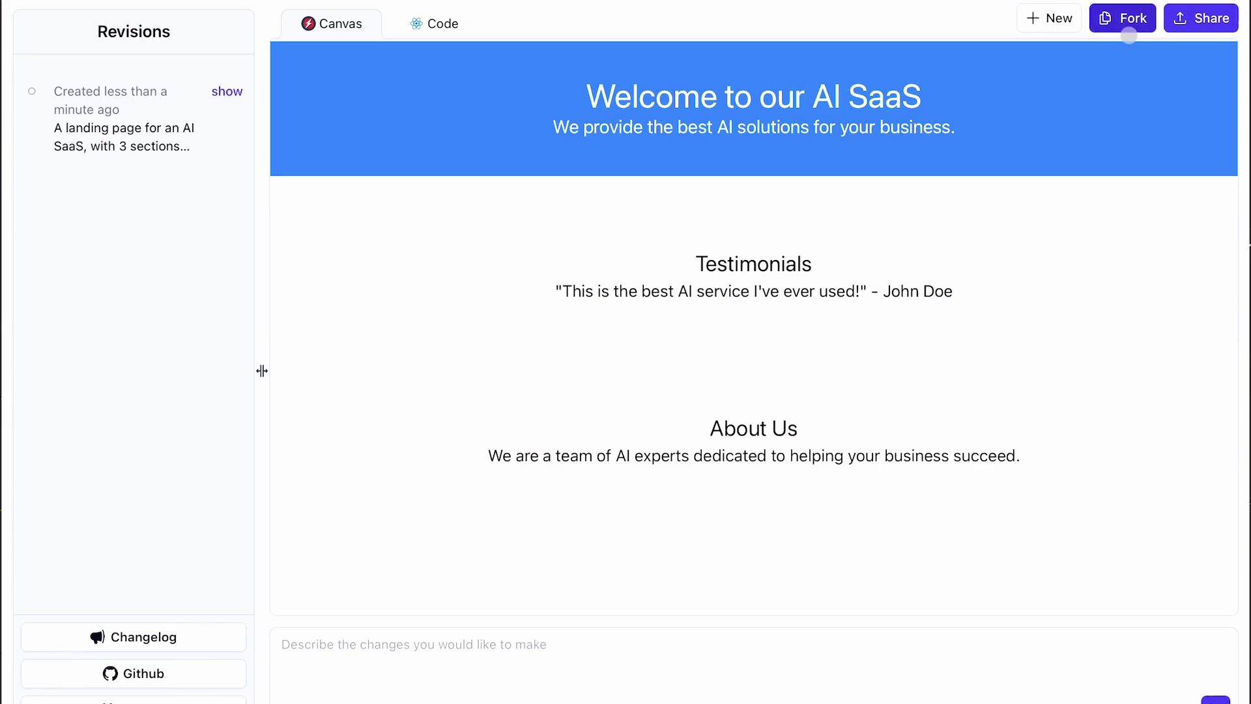
scroll(1121, 152, up, 1)
scroll(1121, 152, down, 1)
Request a navigation bar and footer for the AI SaaS landing page, then view its updated code
click(1134, 17)
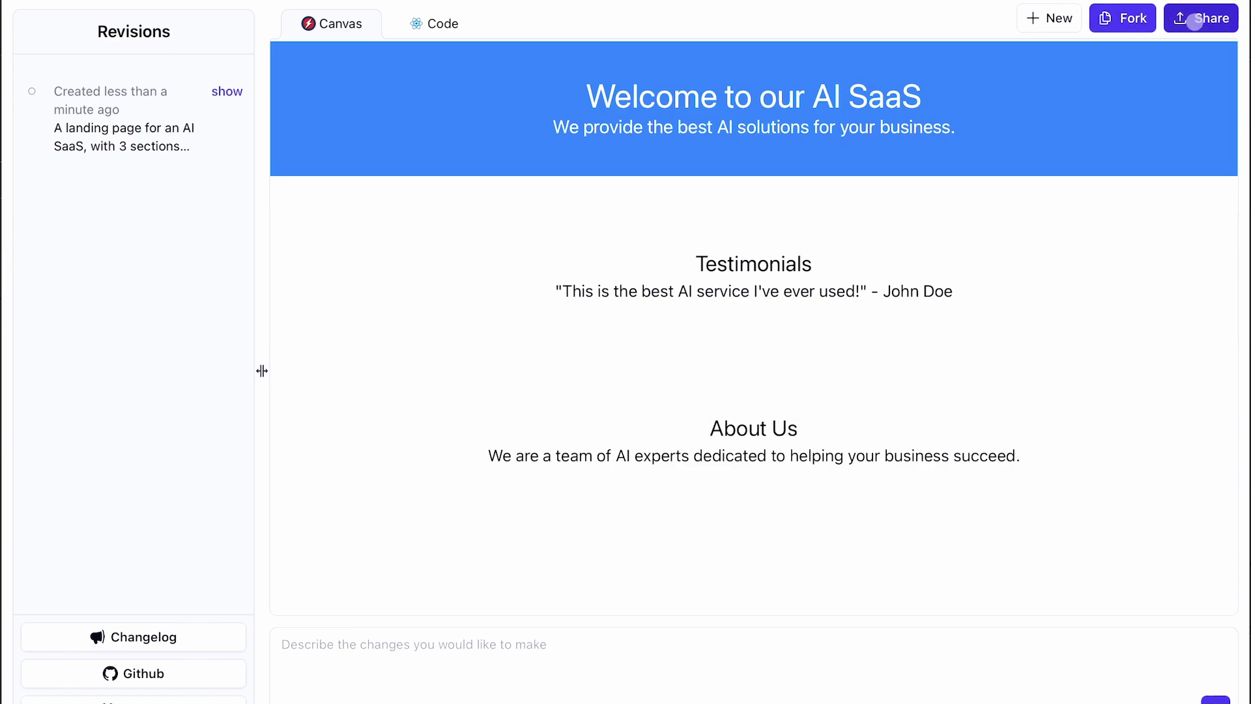
click(1195, 22)
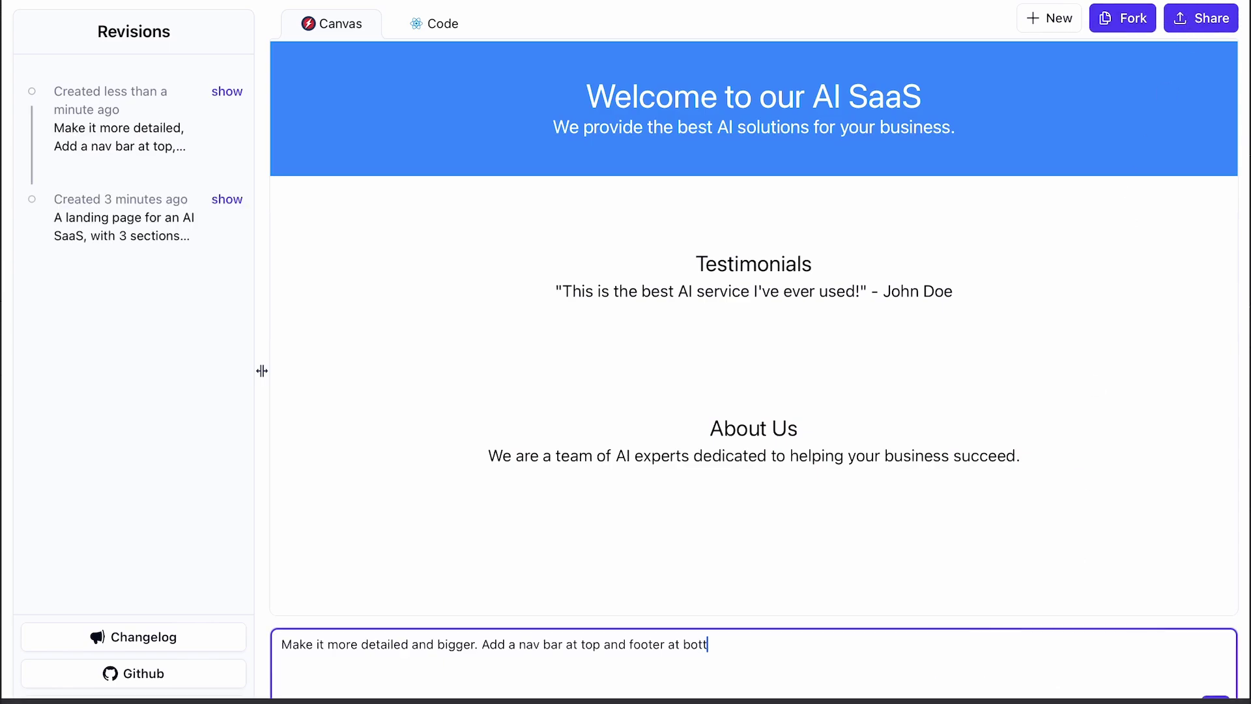
key(Return)
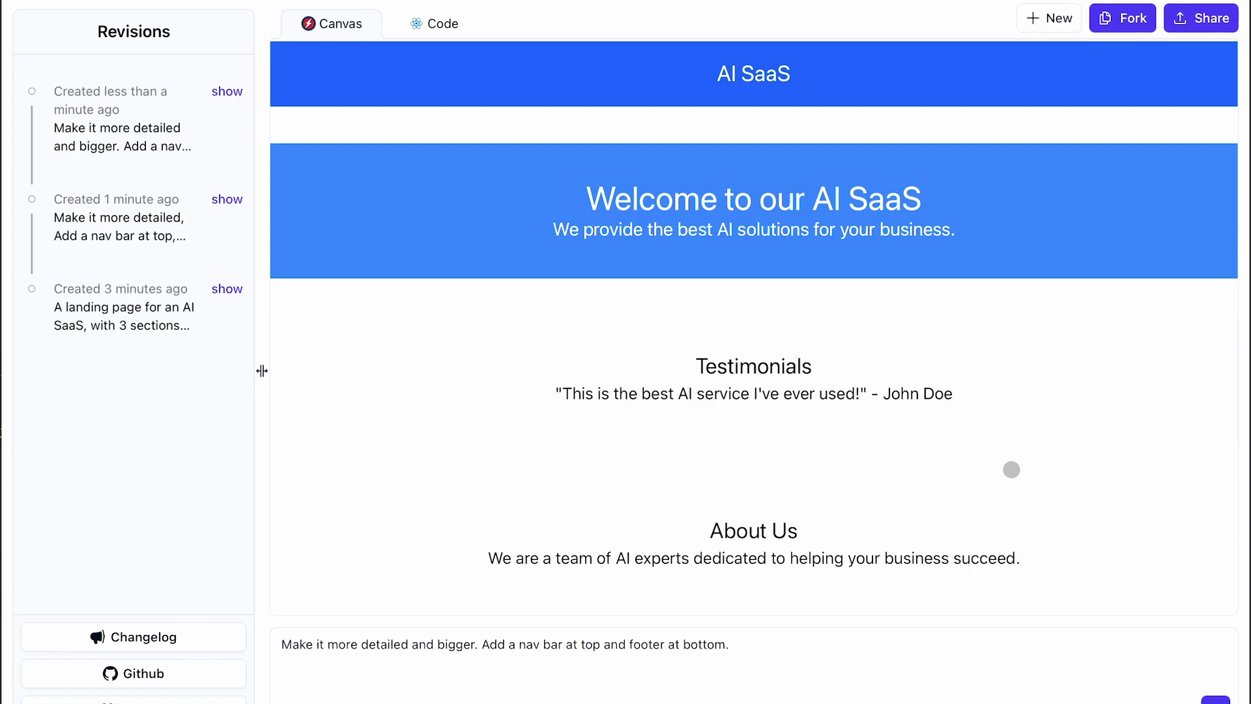
scroll(1011, 469, down, 2)
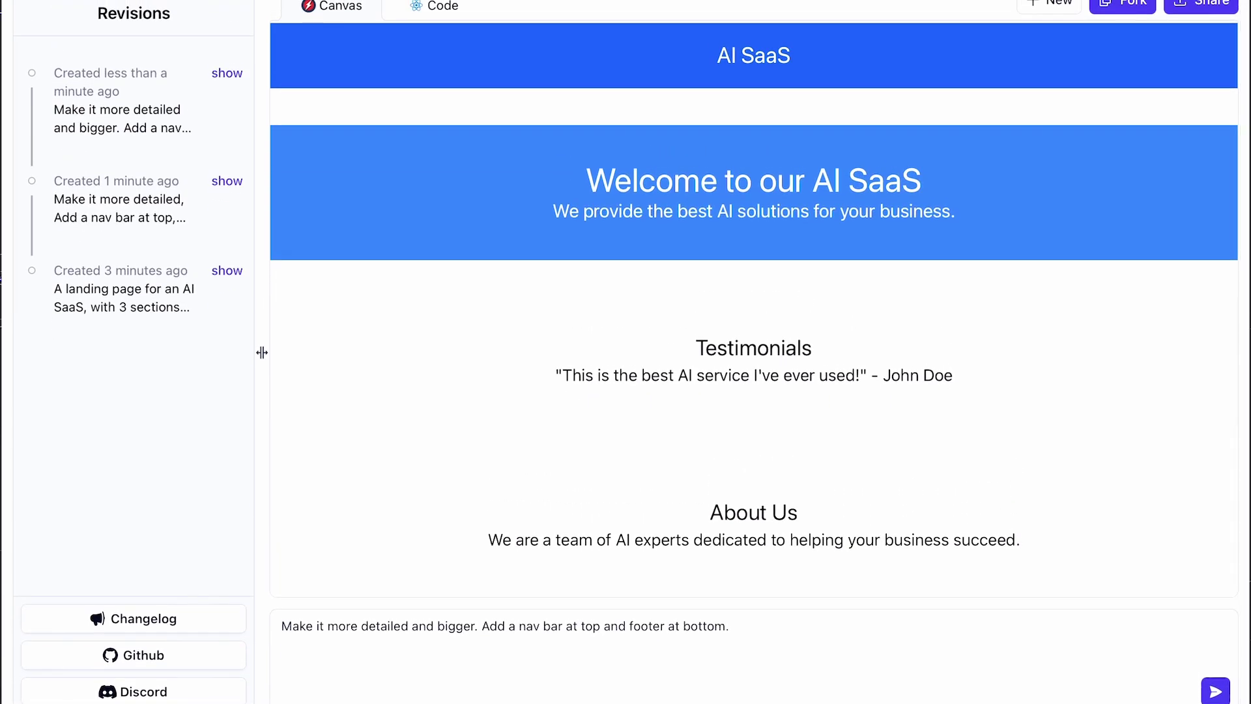
click(920, 625)
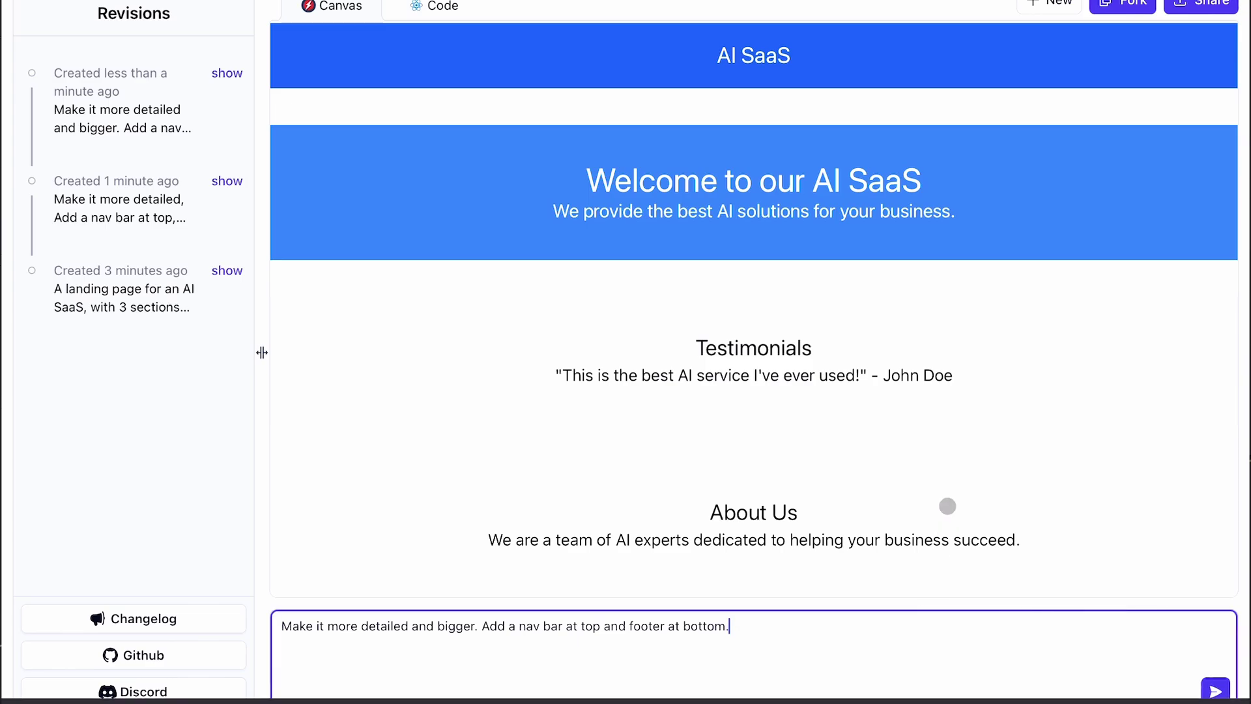
scroll(947, 506, down, 2)
scroll(968, 438, up, 2)
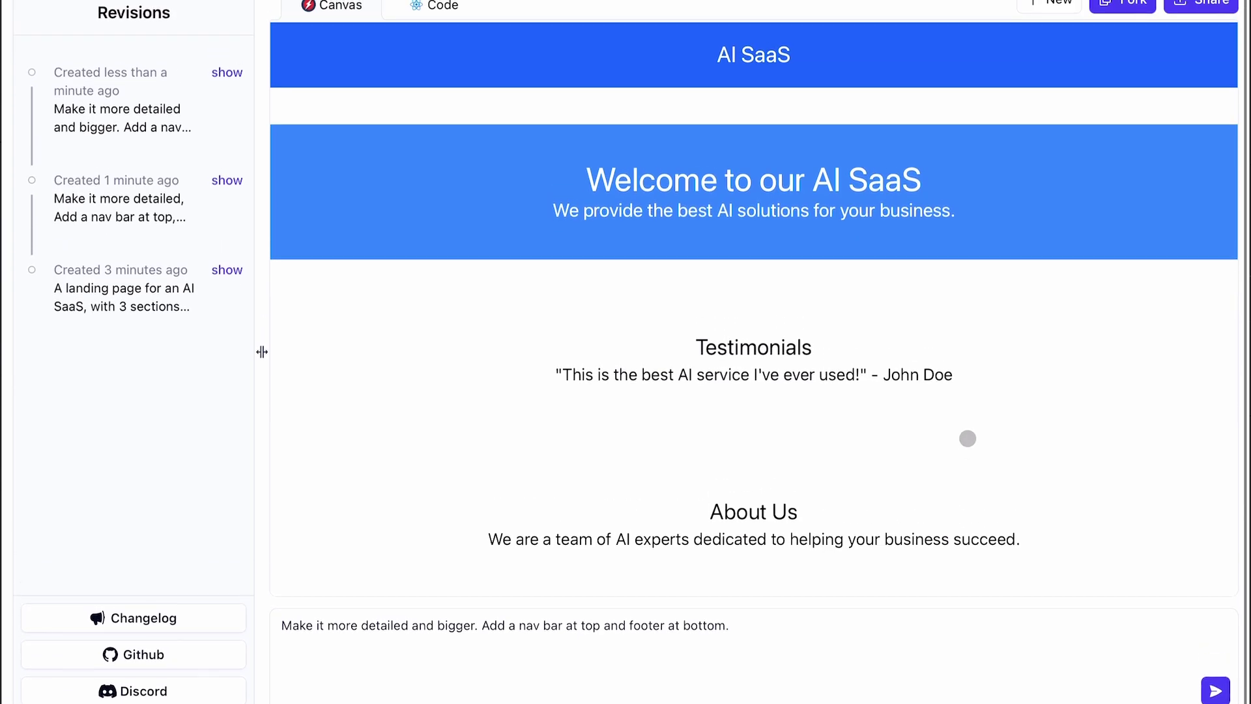
click(437, 6)
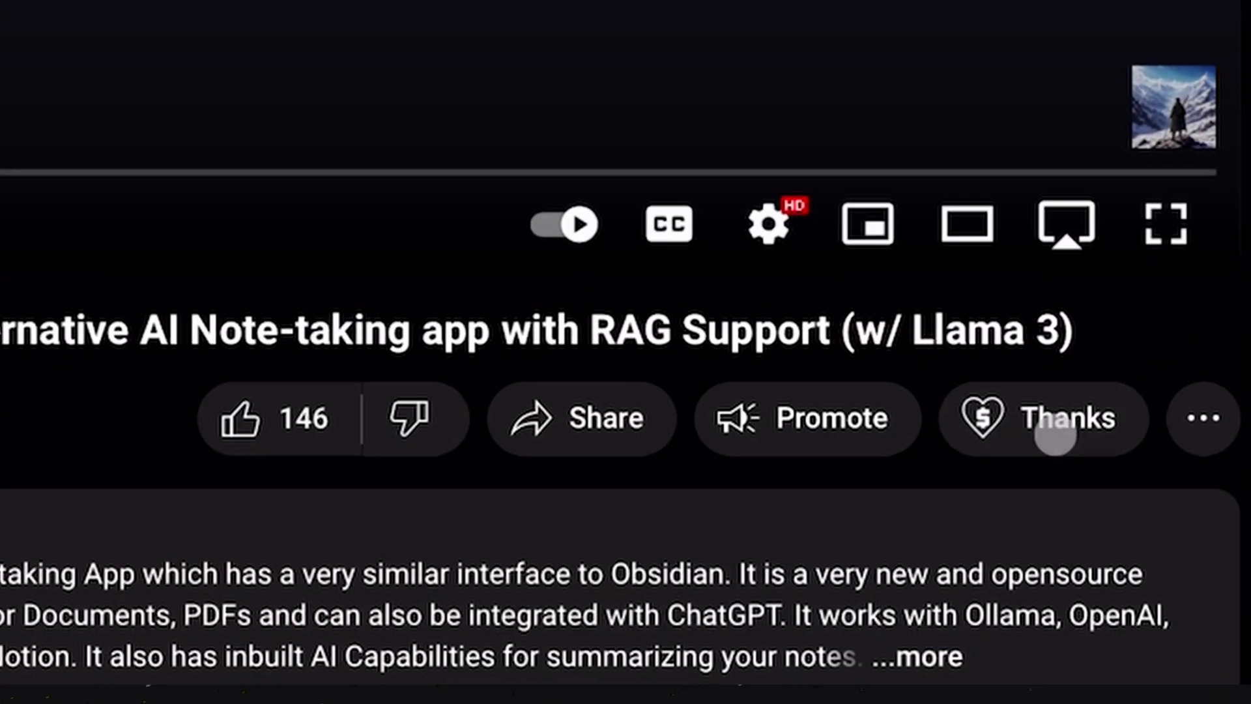
click(1056, 435)
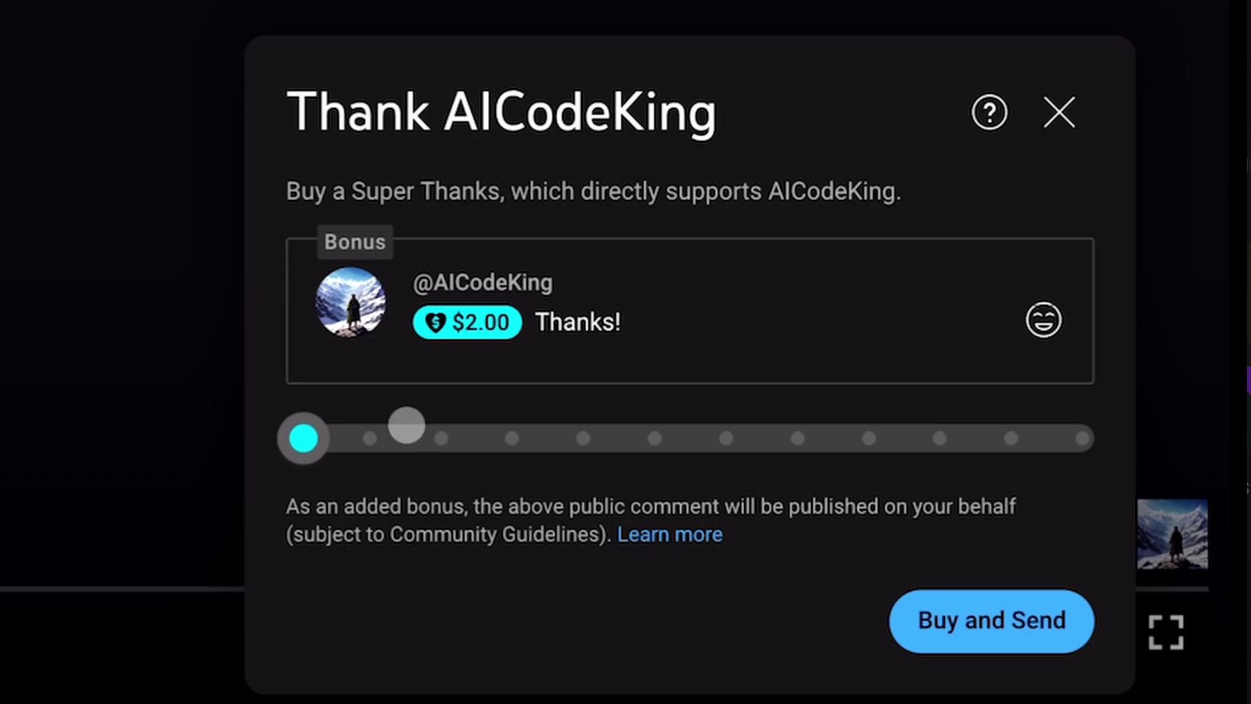
click(307, 438)
drag(303, 438, 442, 436)
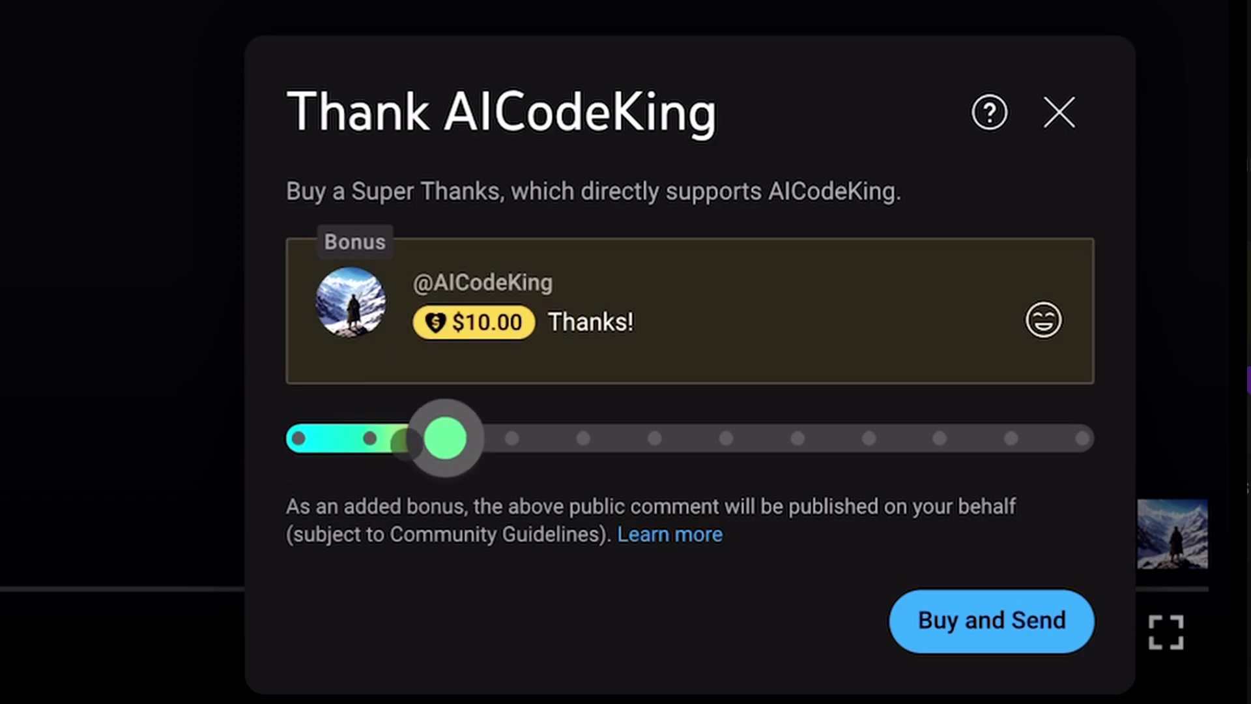